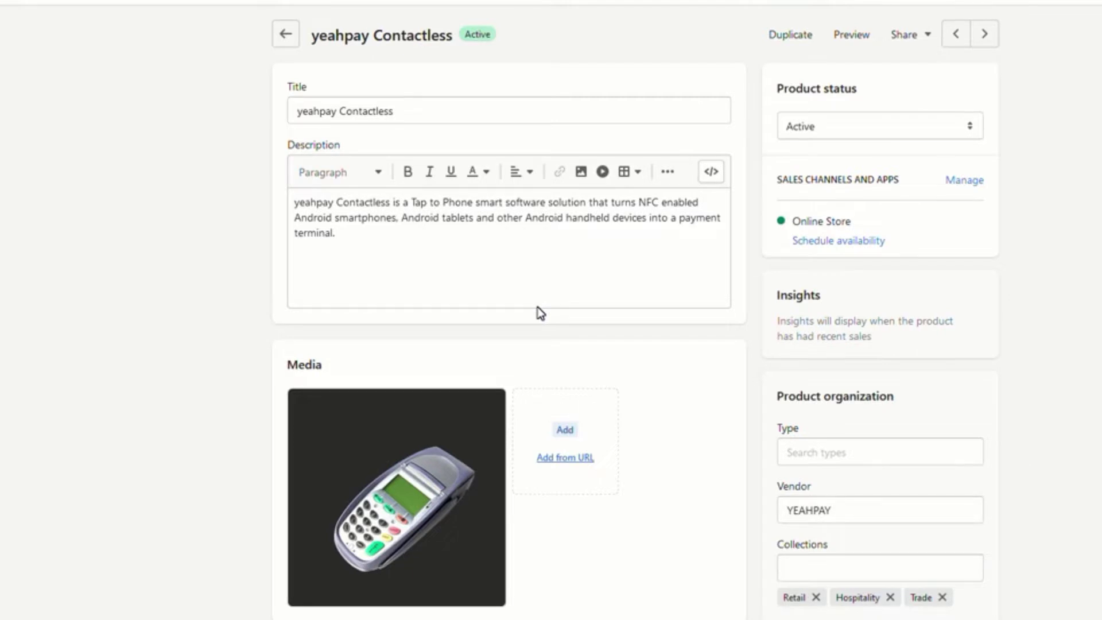
scroll(537, 313, "down", 1)
scroll(571, 360, "down", 3)
scroll(570, 361, "down", 5)
scroll(572, 363, "down", 5)
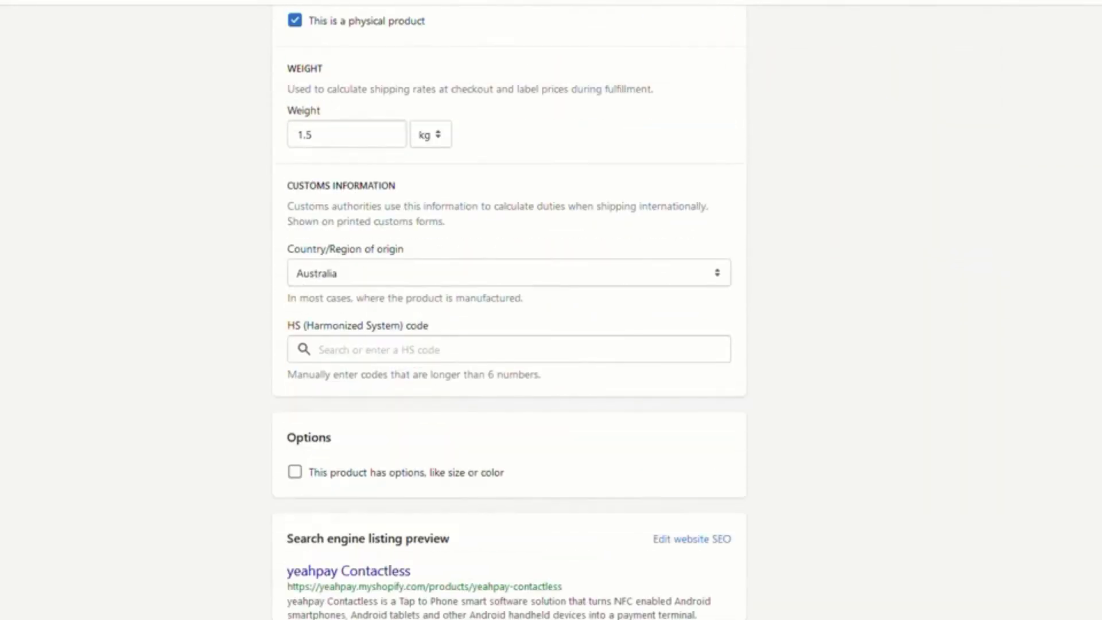
scroll(574, 368, "down", 2)
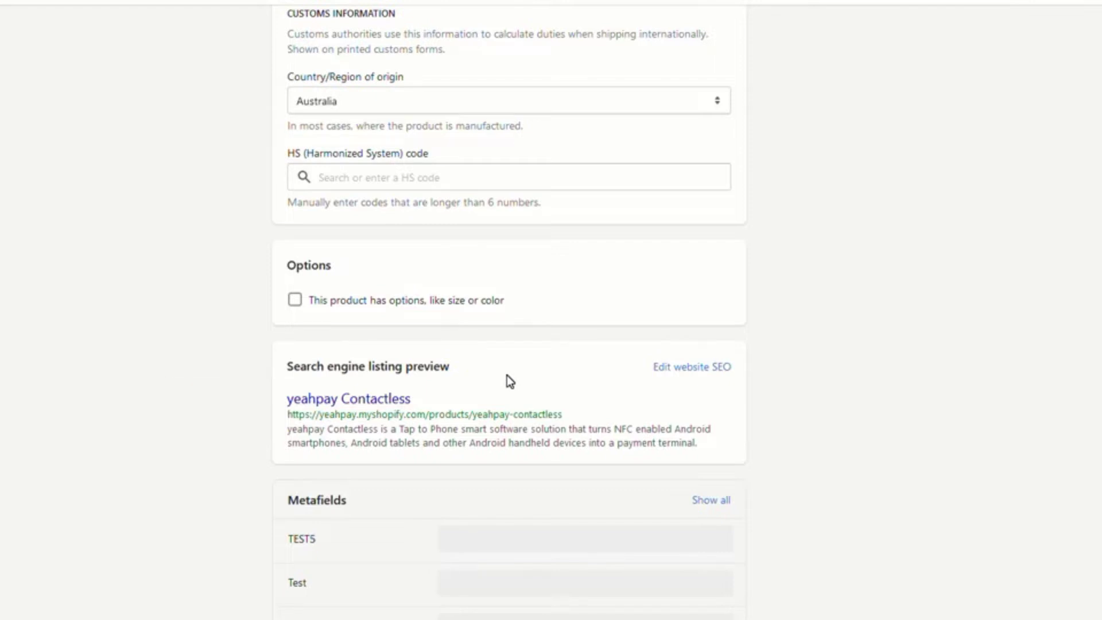
- Change the product's SEO page title from 'yeahpay Contactless' to 'yp-Contactless'
left_click(672, 368)
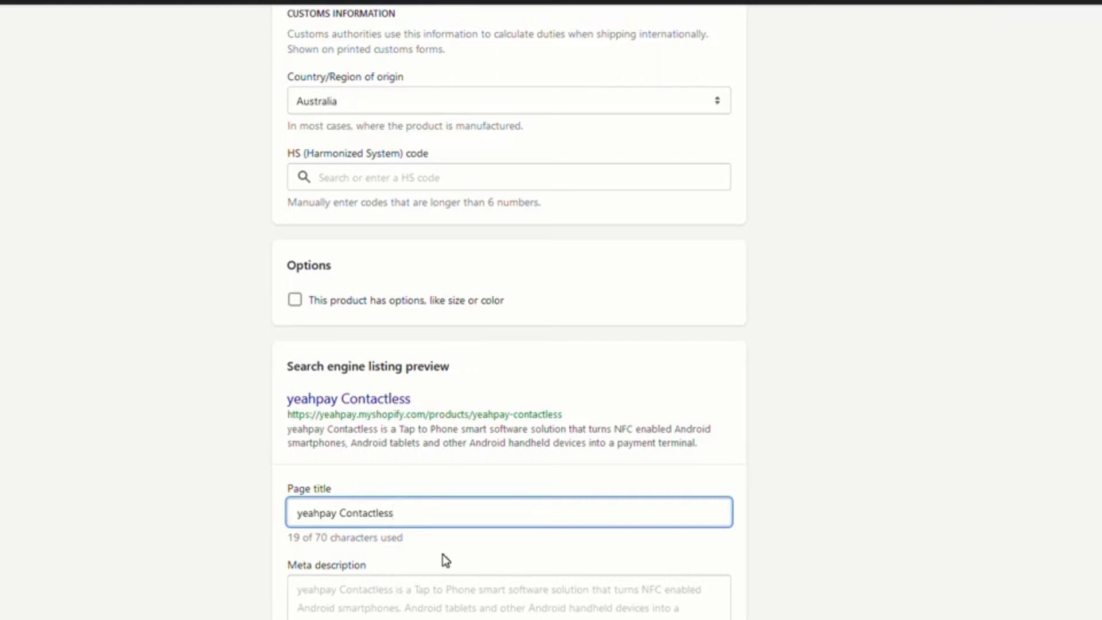
left_click(320, 513)
key("BackSpace")
key("BackSpace")
key("BackSpace")
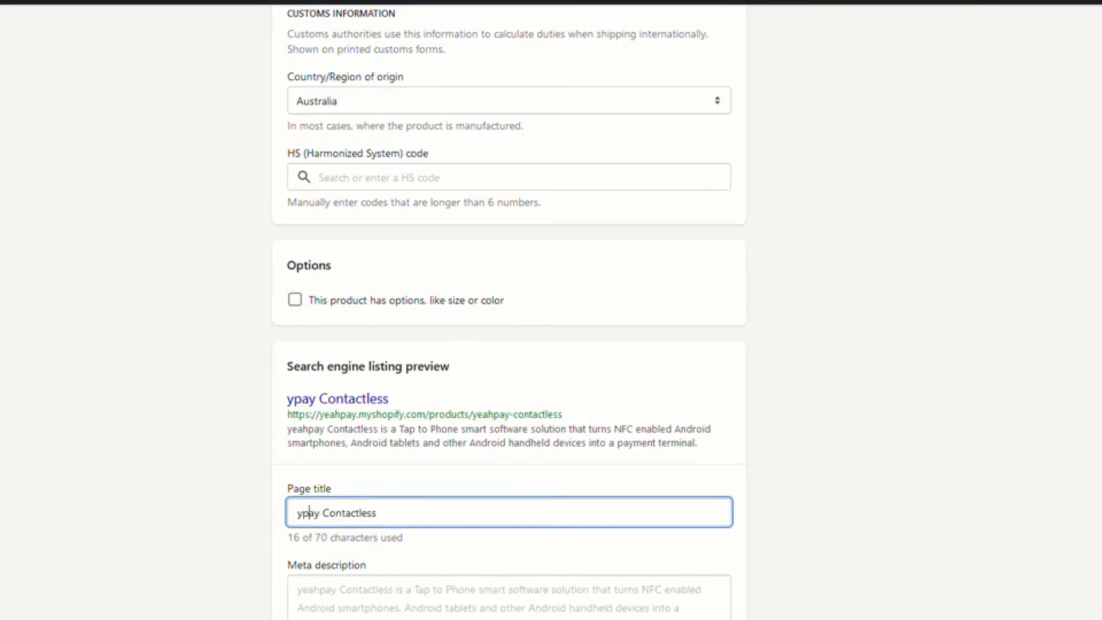
key("Delete")
key("Delete")
type("-")
key("Delete")
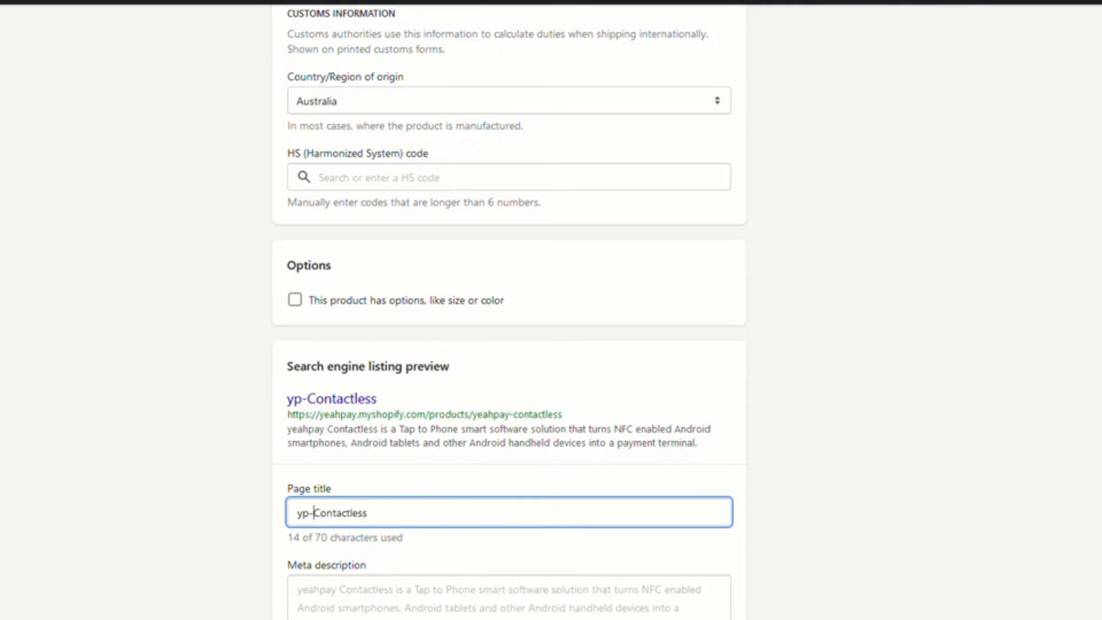
scroll(508, 345, "down", 2)
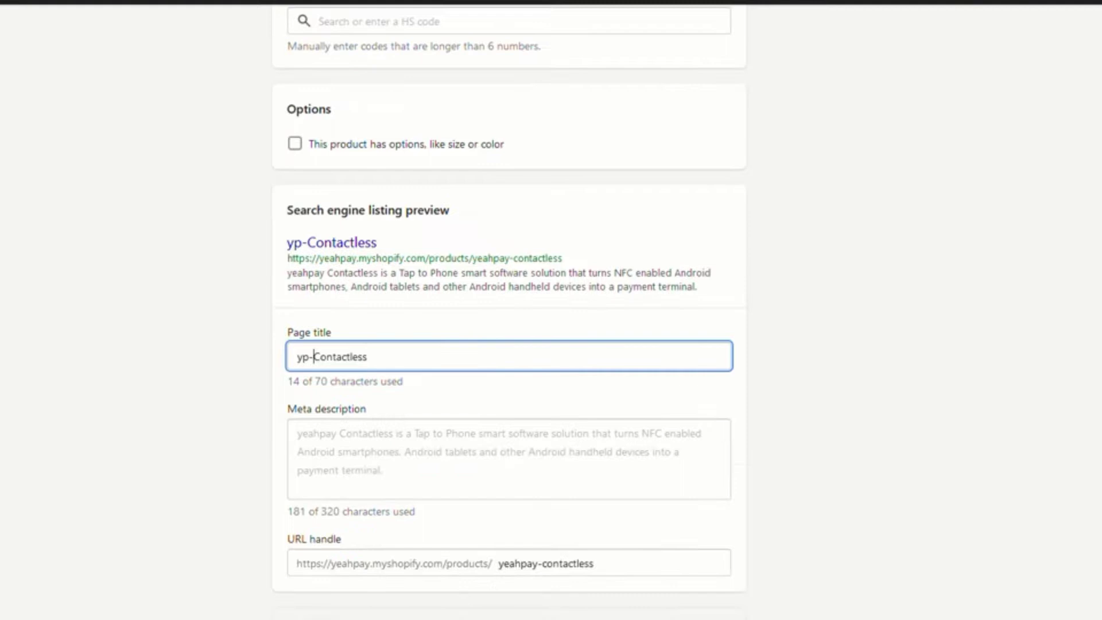
- Trim the meta description so it ends at 'NFC enabled Android smartphones.' (105/320 characters)
key("Tab")
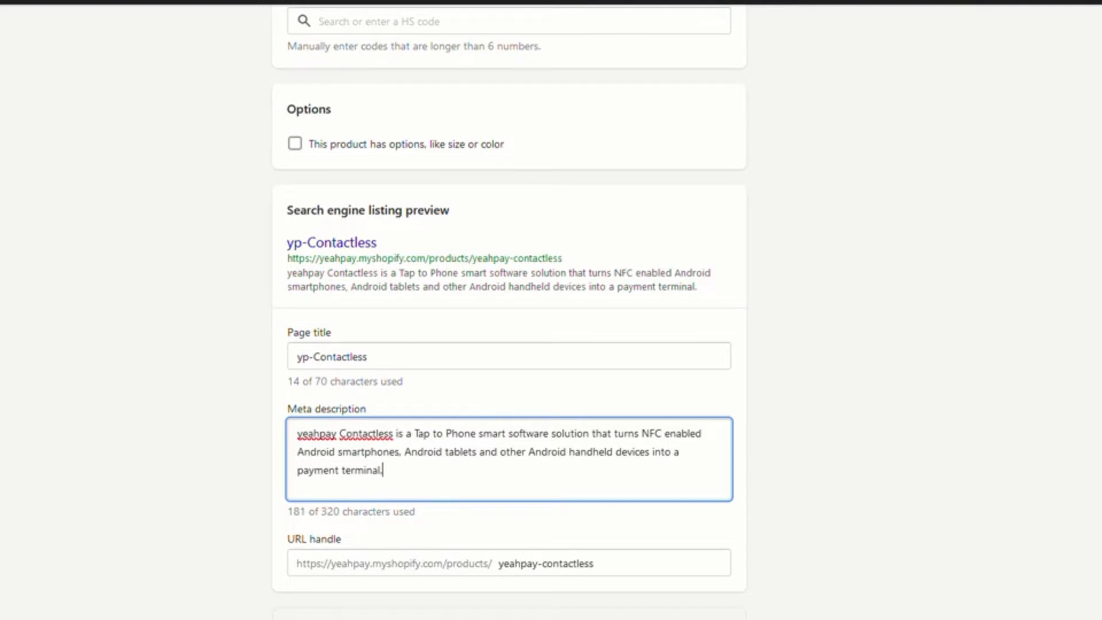
key("BackSpace")
key("BackSpace")
key("BackSpace")
key("BackSpace")
key("BackSpace")
key("BackSpace")
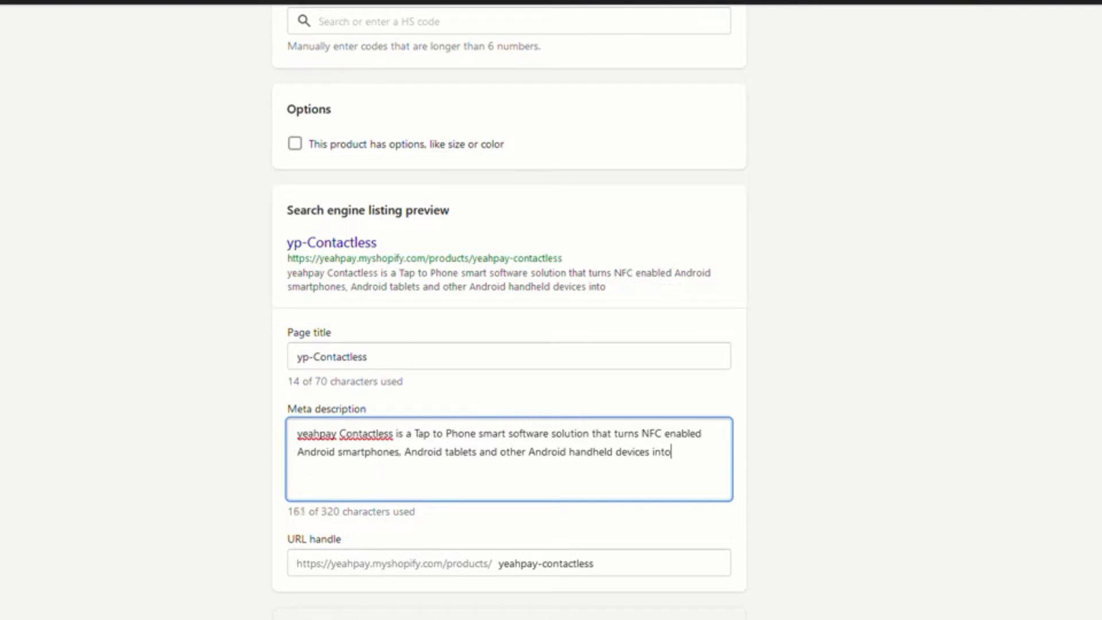
key("BackSpace")
key("BackSpace")
key("BackSpace")
key("BackSpace")
key("BackSpace")
key("BackSpace")
key("BackSpace")
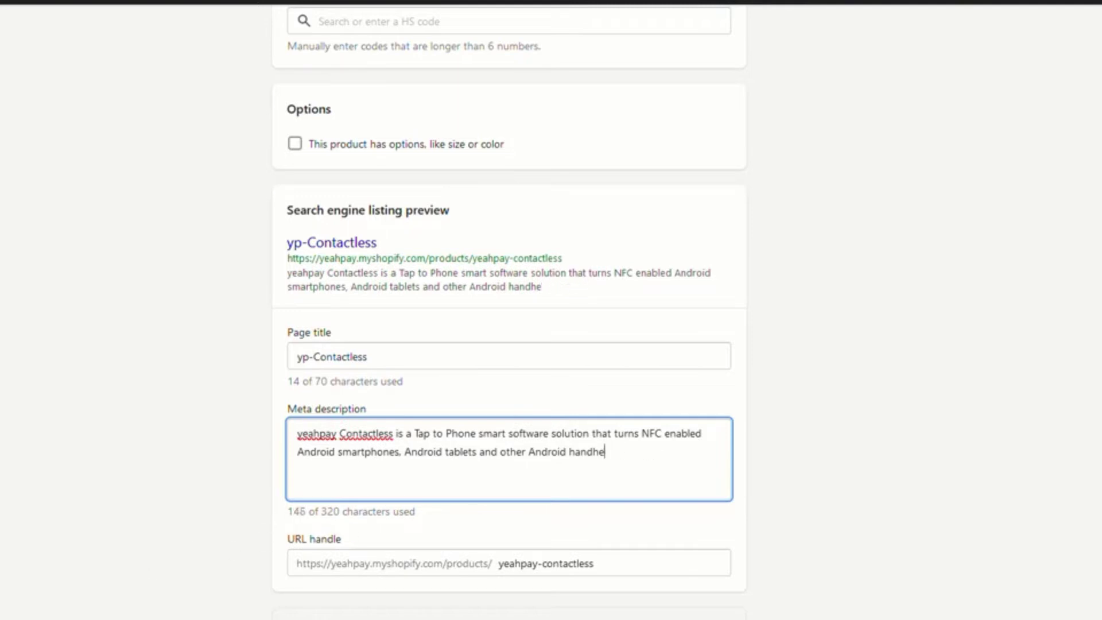
key("BackSpace")
key("BackSpace")
key("BackSpace")
key("BackSpace")
key("BackSpace")
key("BackSpace")
key("BackSpace")
key("BackSpace")
key("BackSpace")
key("BackSpace")
key("BackSpace")
key("BackSpace")
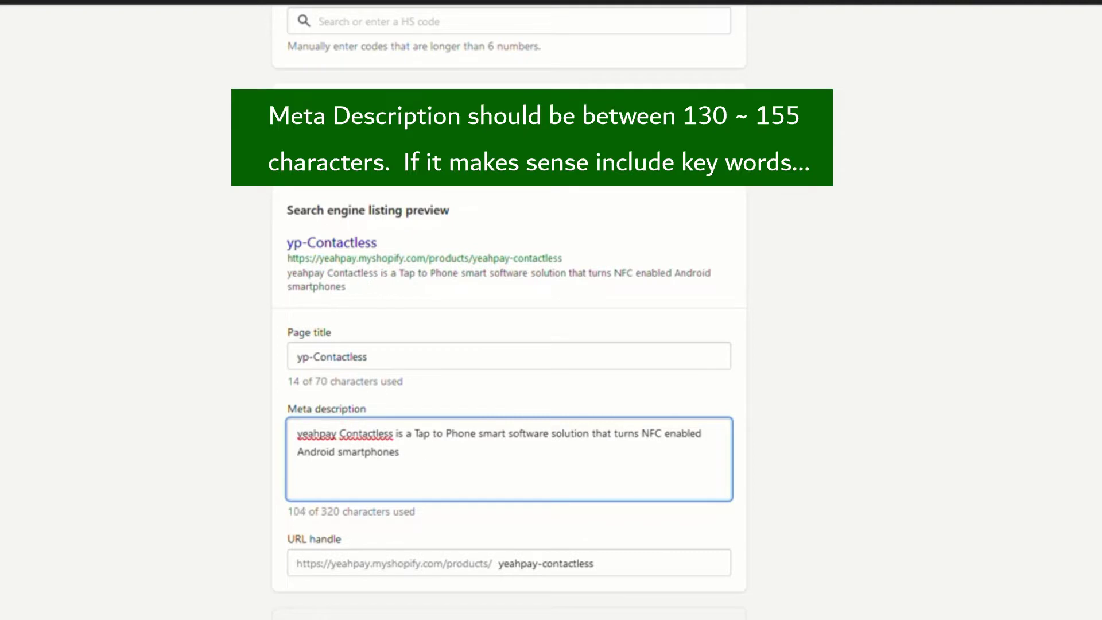
type(".")
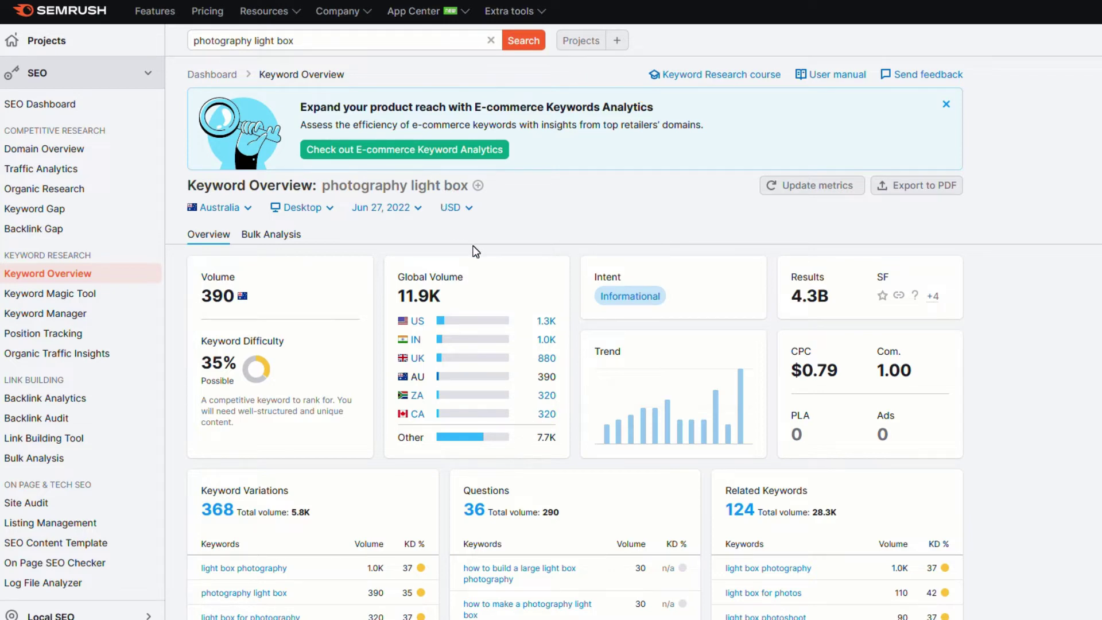
scroll(509, 261, "down", 1)
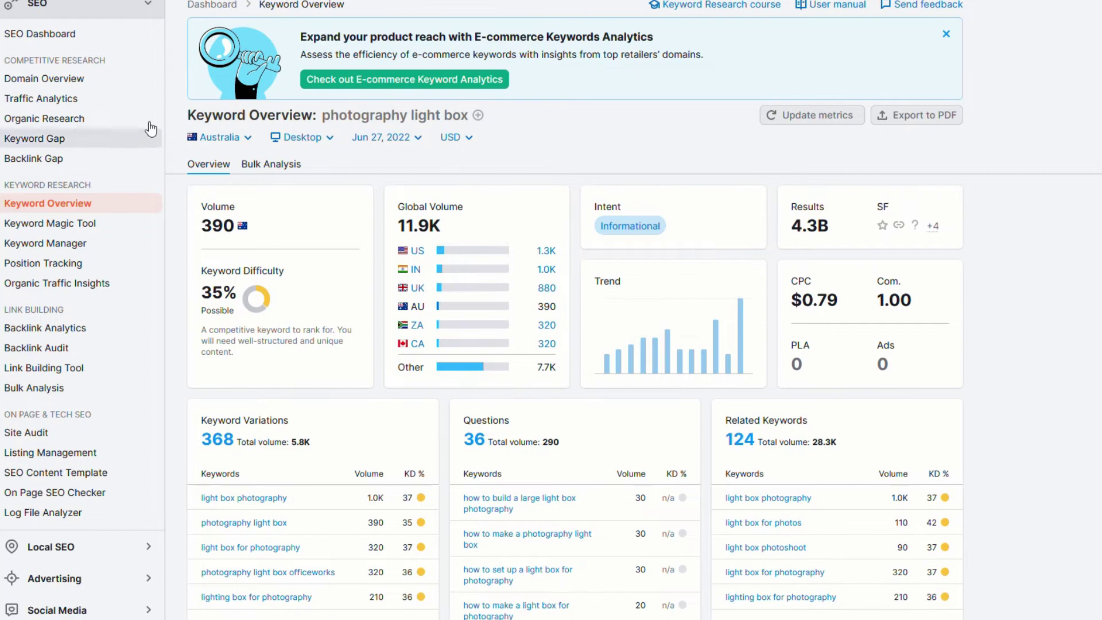
scroll(329, 239, "up", 1)
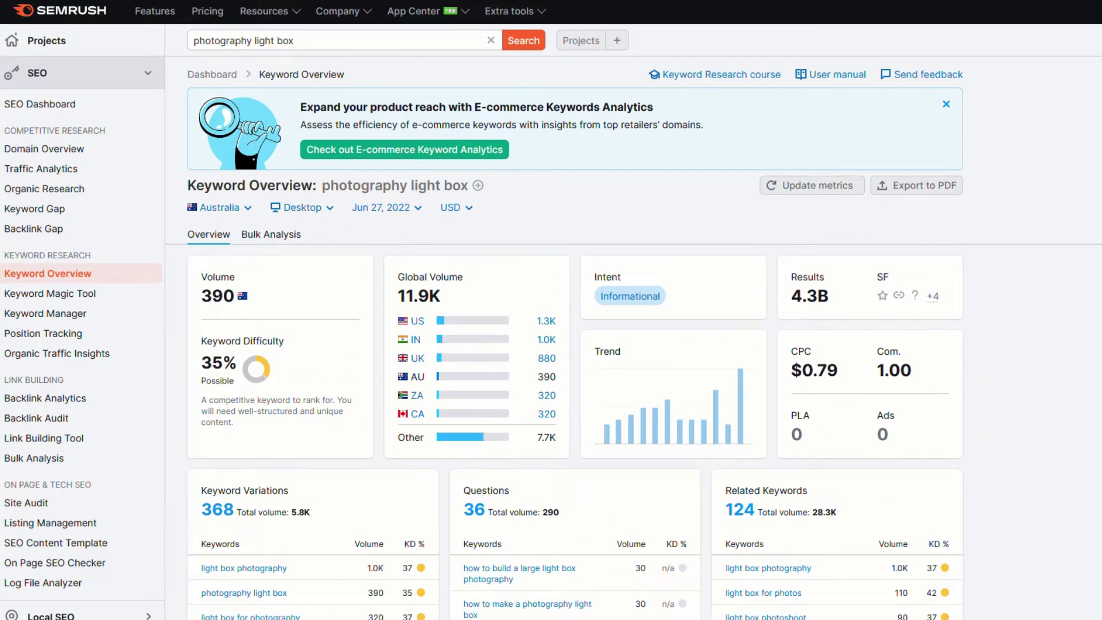
scroll(346, 255, "down", 1)
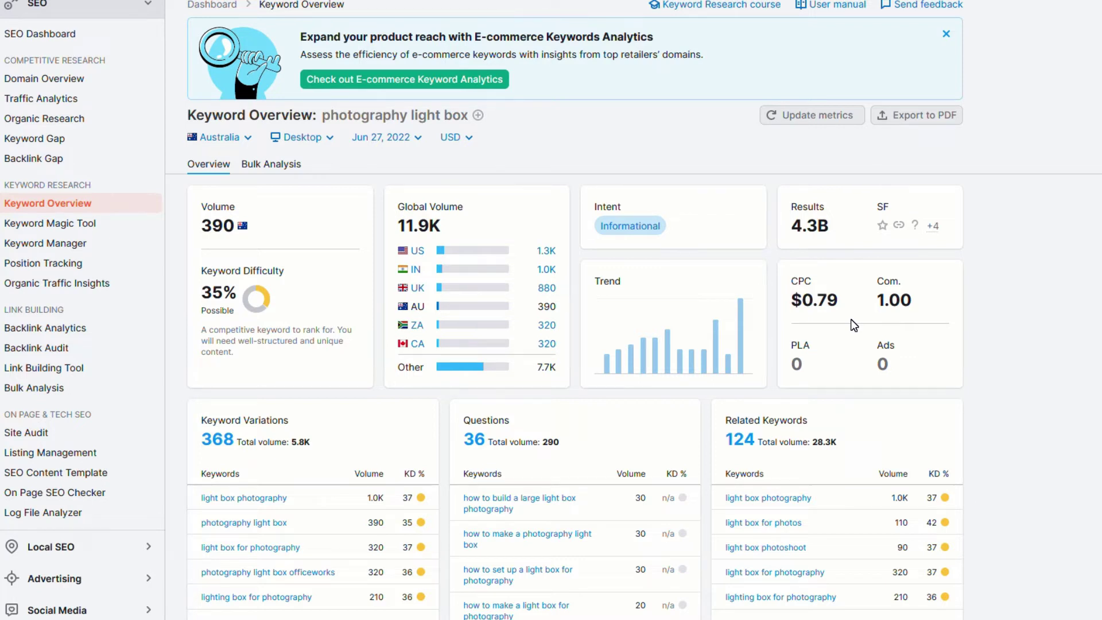
scroll(852, 325, "down", 1)
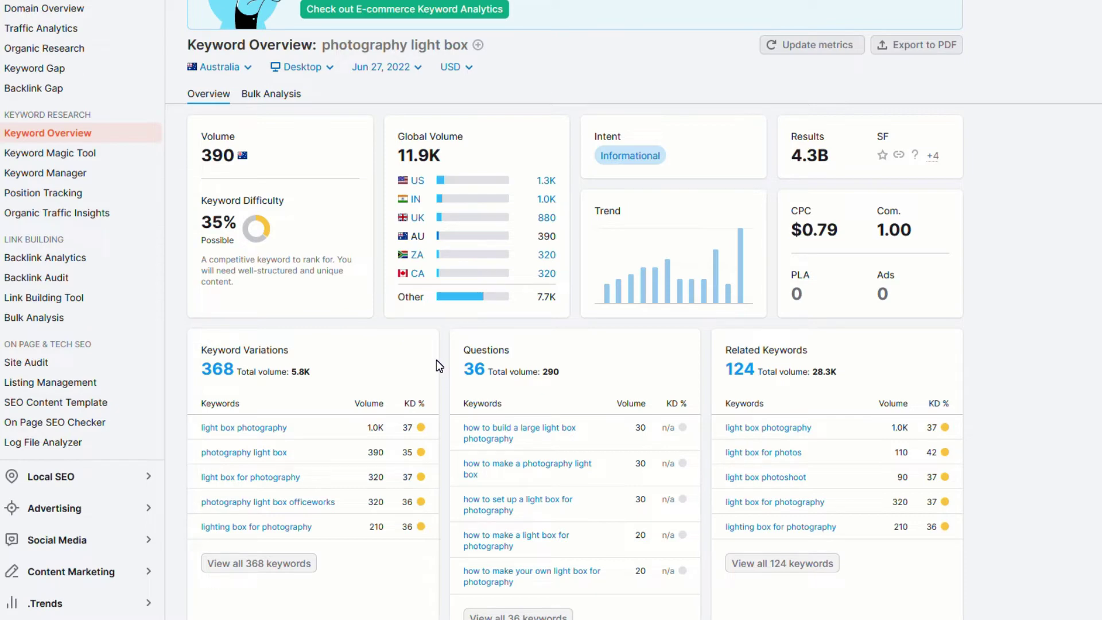
scroll(437, 360, "up", 2)
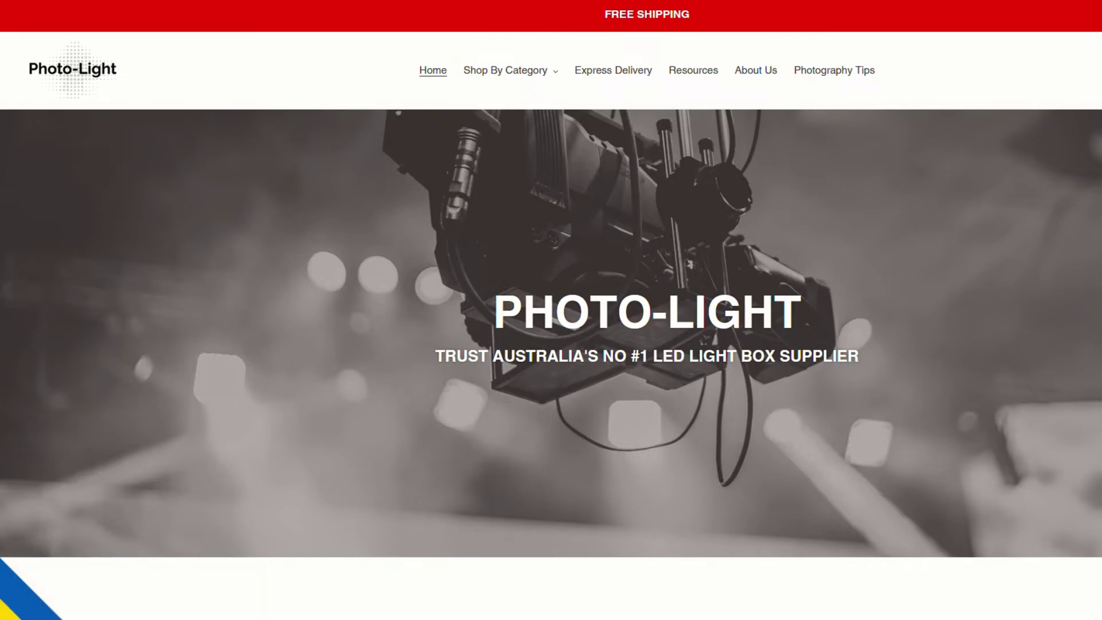
scroll(722, 317, "down", 2)
scroll(722, 318, "down", 3)
scroll(722, 318, "down", 2)
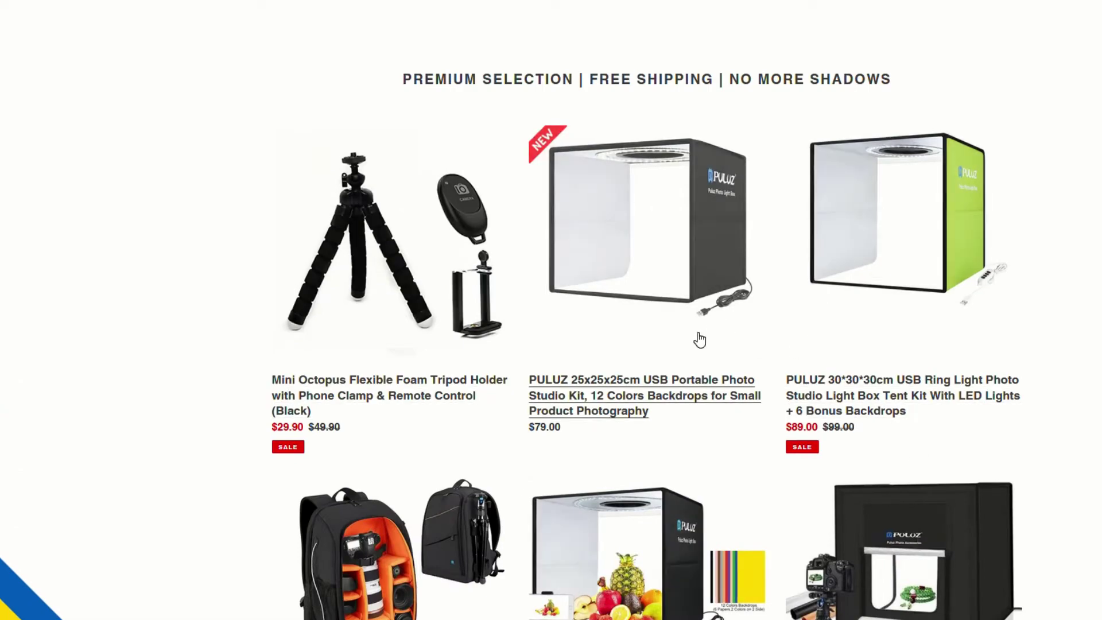
scroll(700, 340, "down", 2)
scroll(699, 340, "down", 5)
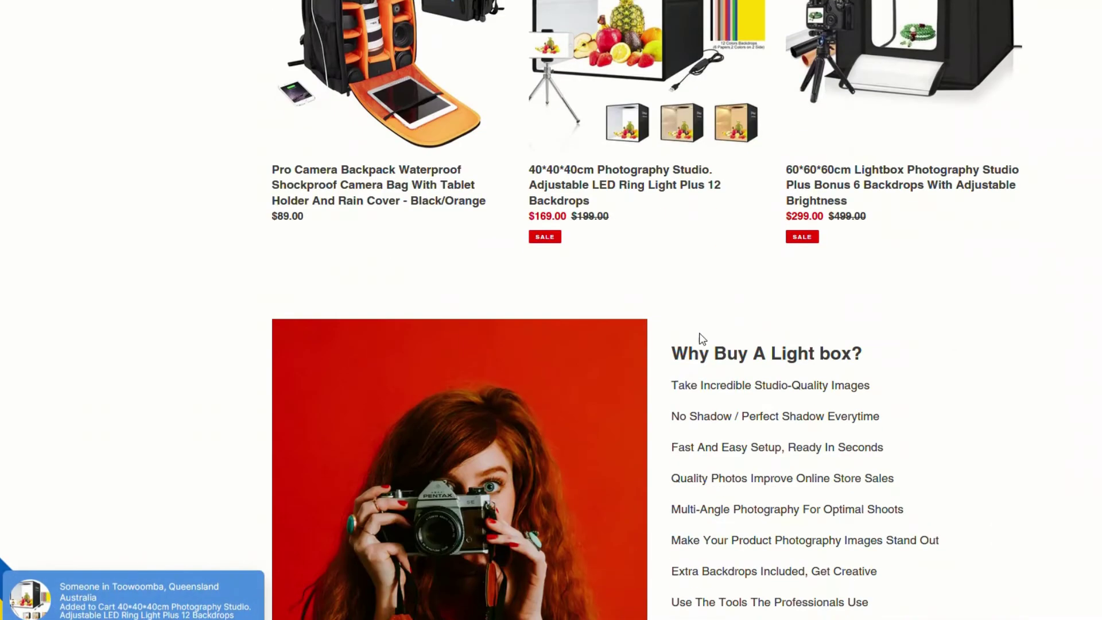
scroll(700, 341, "down", 2)
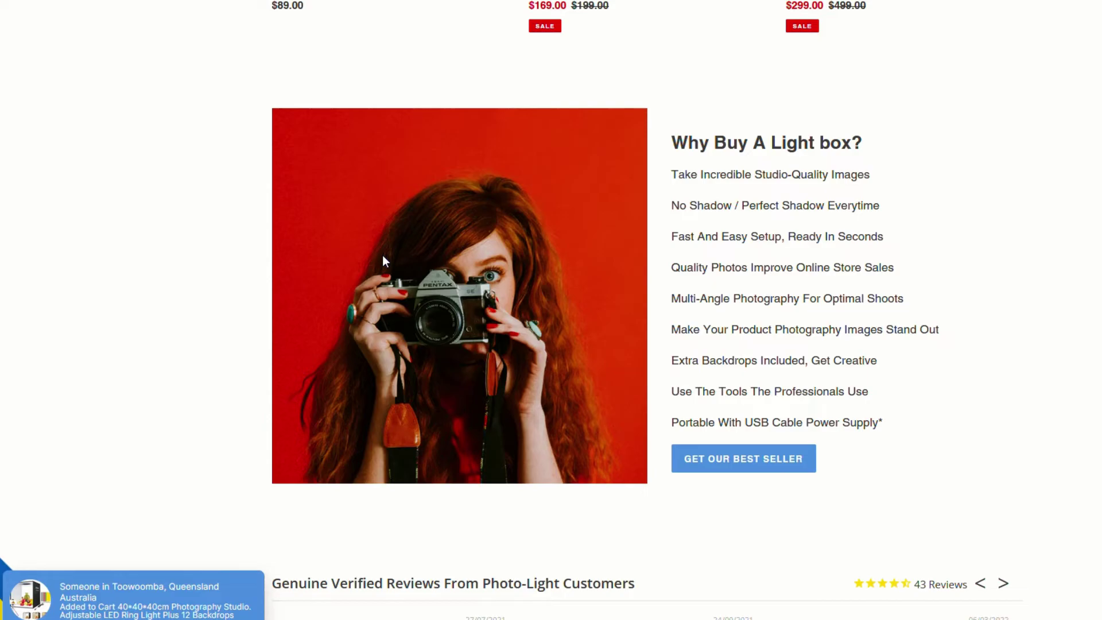
scroll(383, 256, "down", 3)
scroll(554, 336, "down", 1)
scroll(554, 337, "down", 3)
scroll(553, 336, "down", 3)
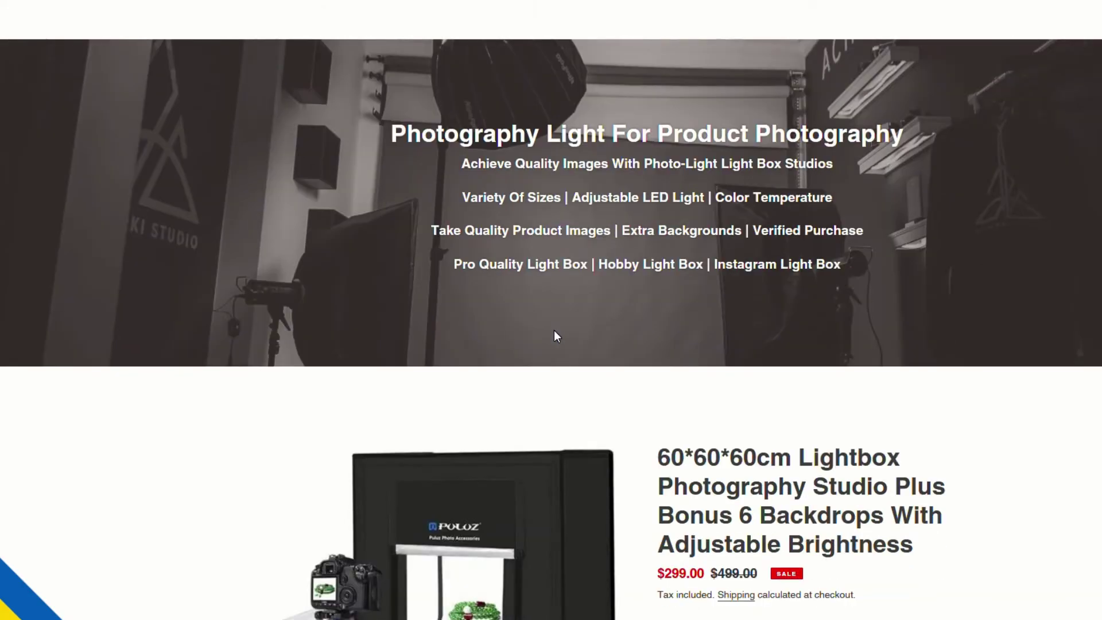
scroll(553, 336, "down", 4)
scroll(554, 336, "down", 1)
scroll(554, 336, "down", 3)
scroll(554, 335, "down", 5)
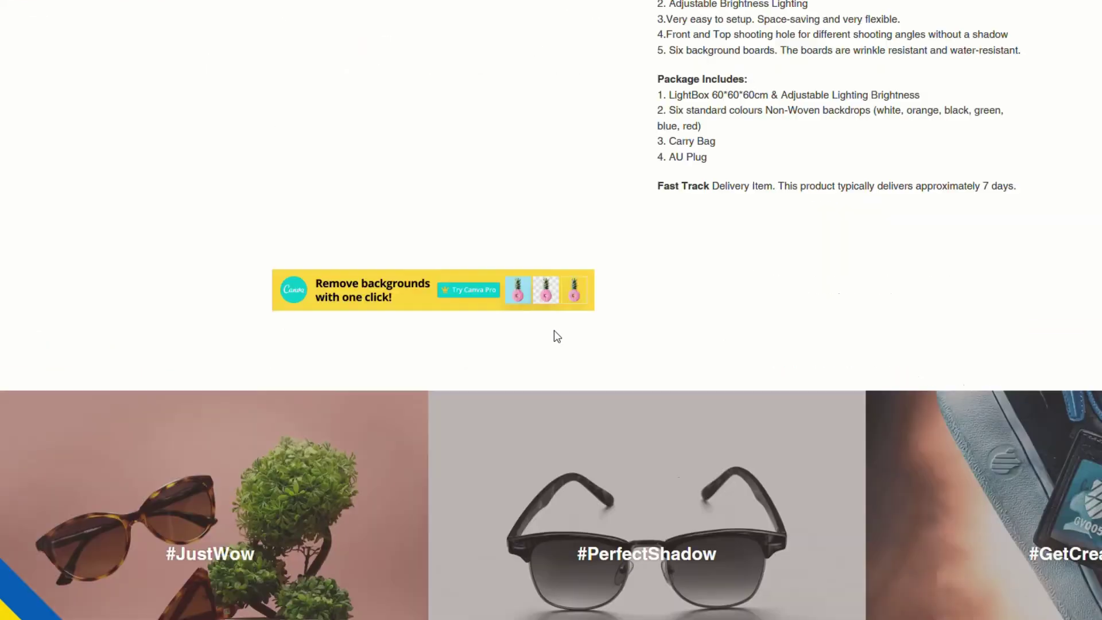
scroll(553, 335, "down", 3)
scroll(553, 335, "down", 2)
scroll(553, 335, "down", 3)
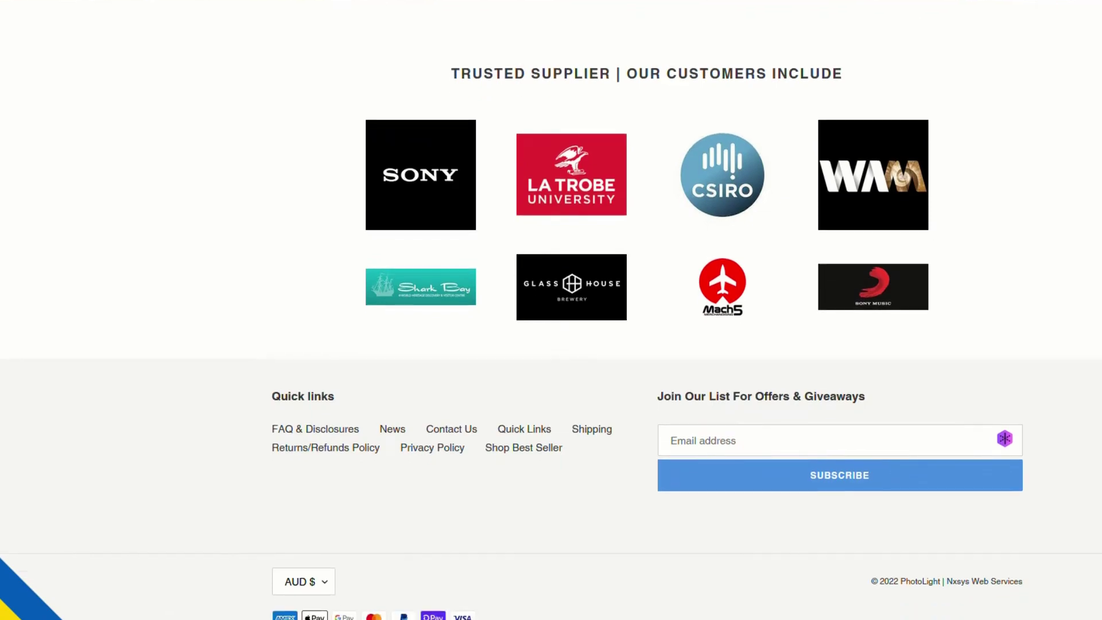
key("Home")
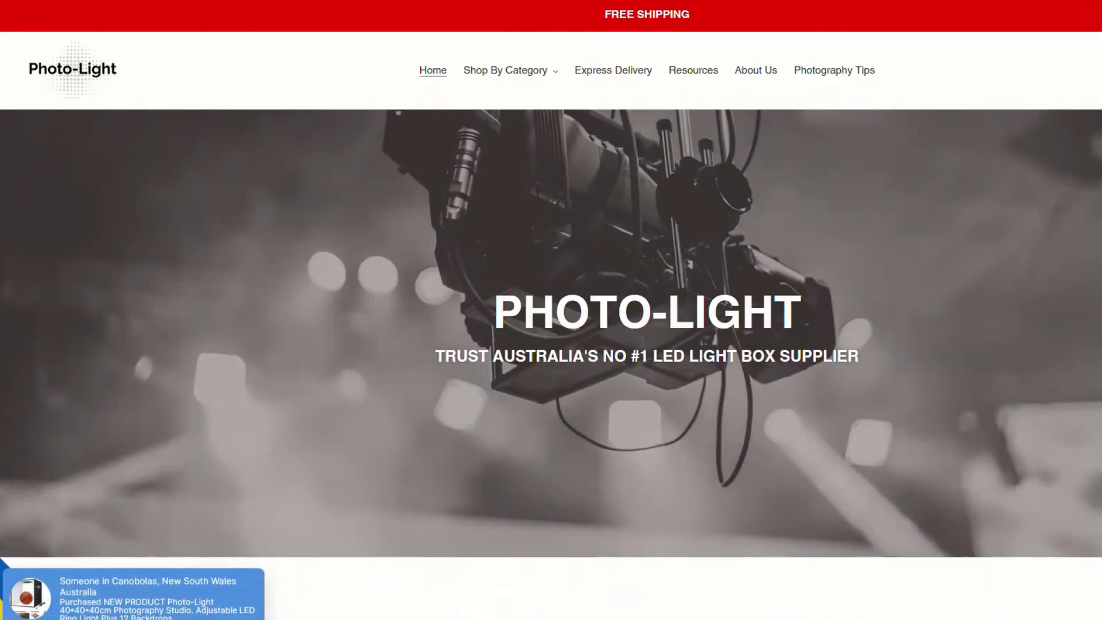
- Open the Photography Tips blog article
left_click(836, 75)
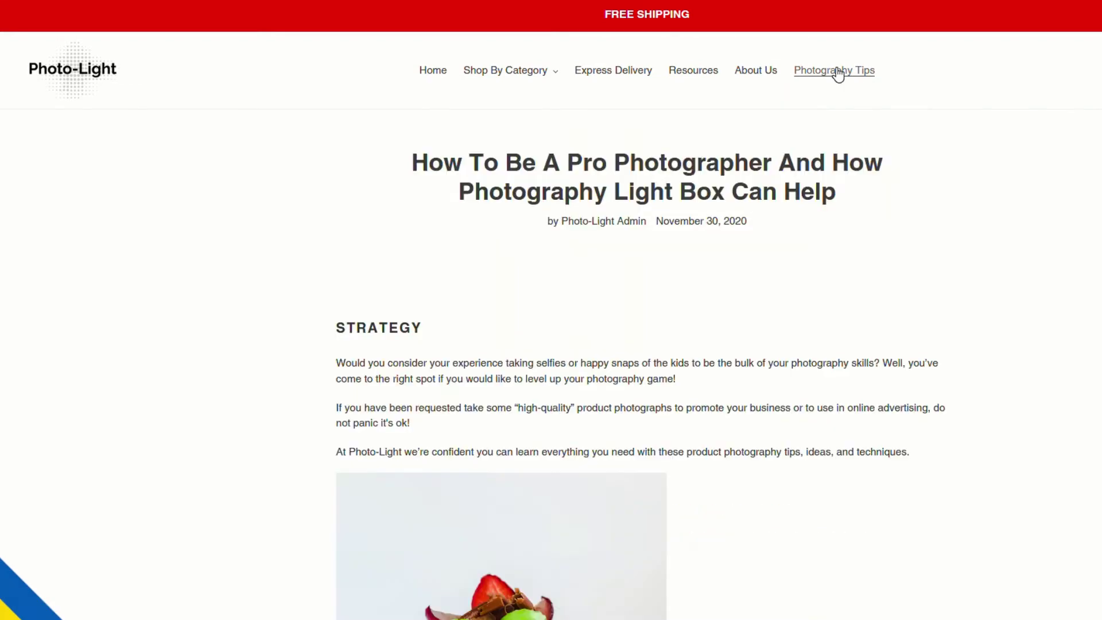
scroll(812, 430, "down", 2)
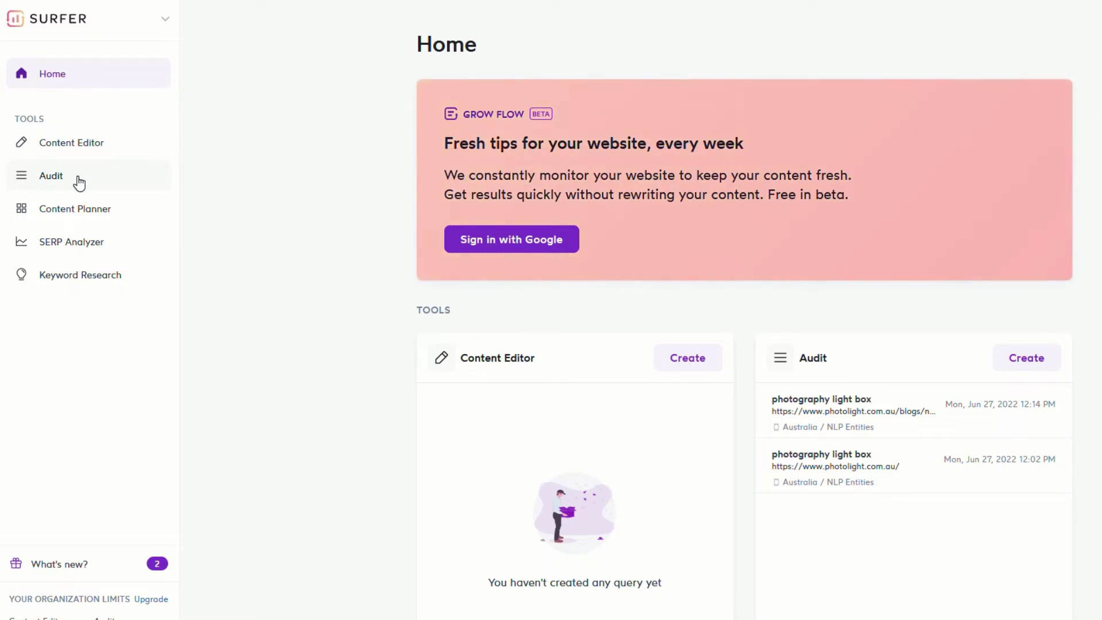
- Go to Surfer's Audit page to view the audit history
left_click(79, 182)
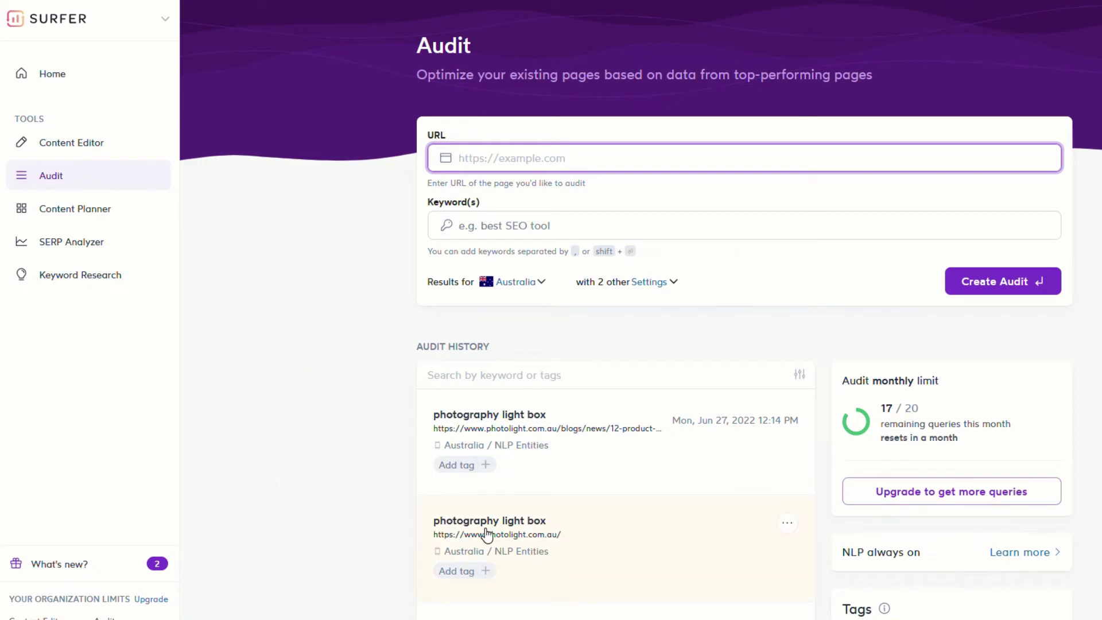
mouse_move(562, 436)
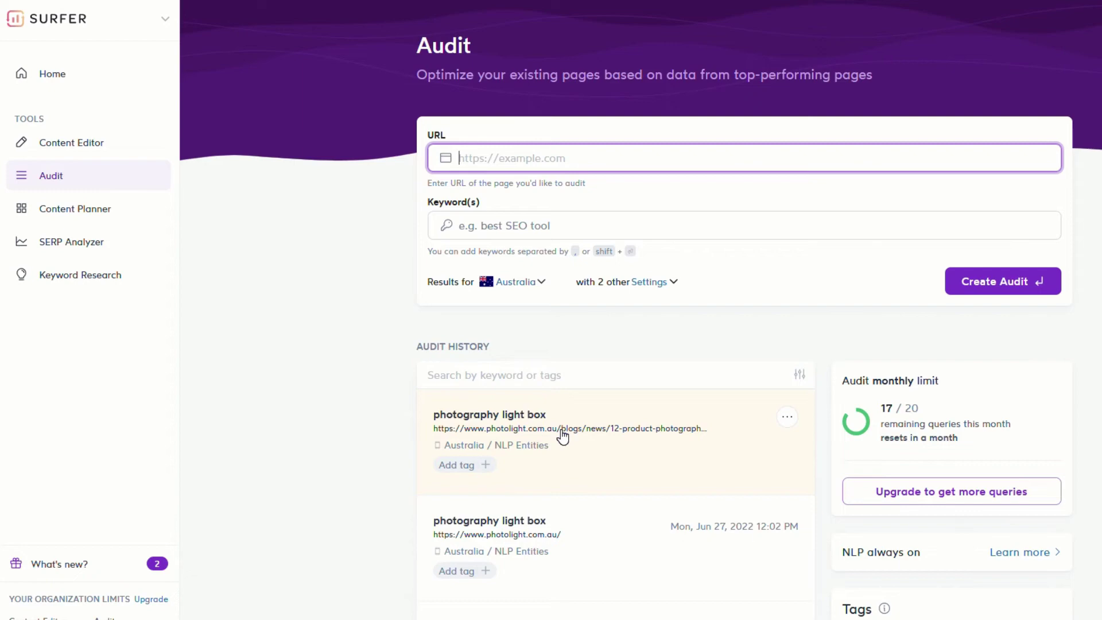
- Open the homepage audit and show its Content Score chart, 72 against competitors
left_click(532, 538)
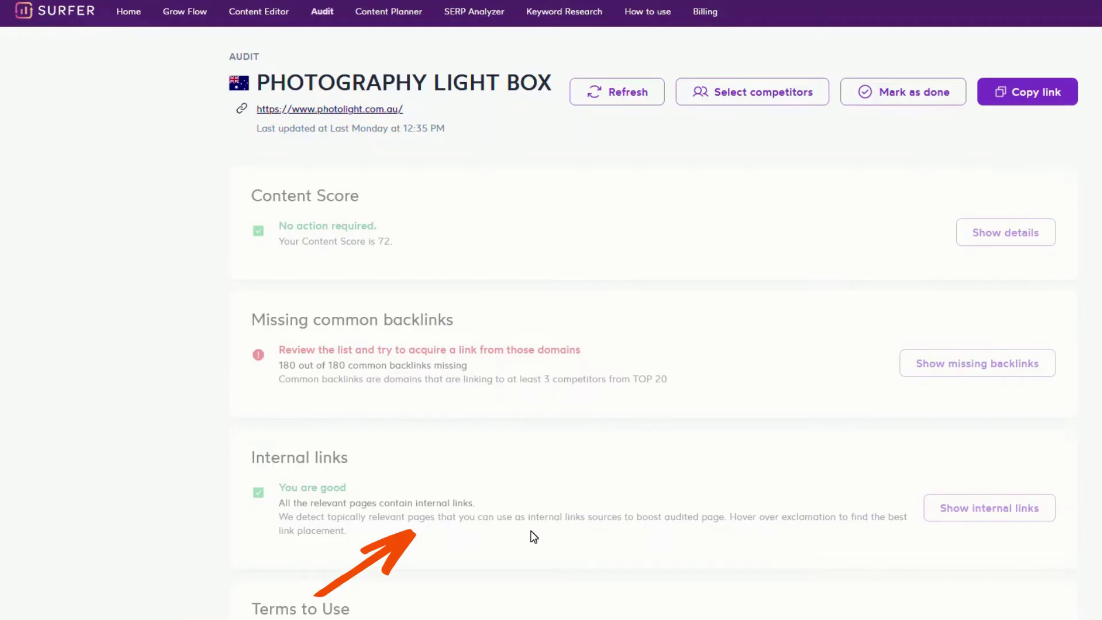
left_click(1033, 239)
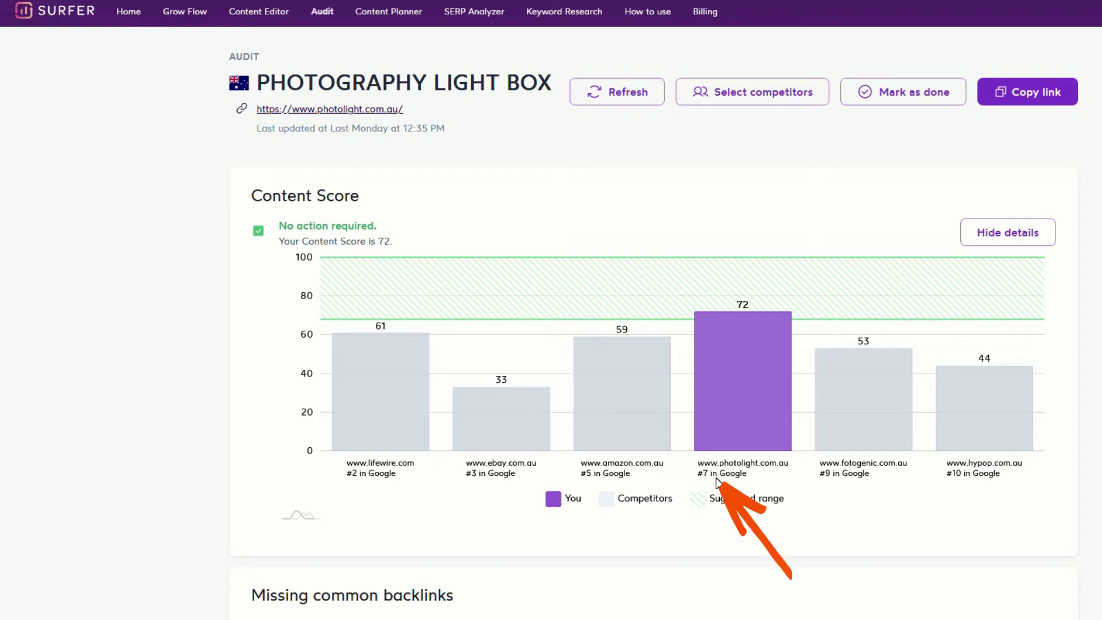
mouse_move(743, 379)
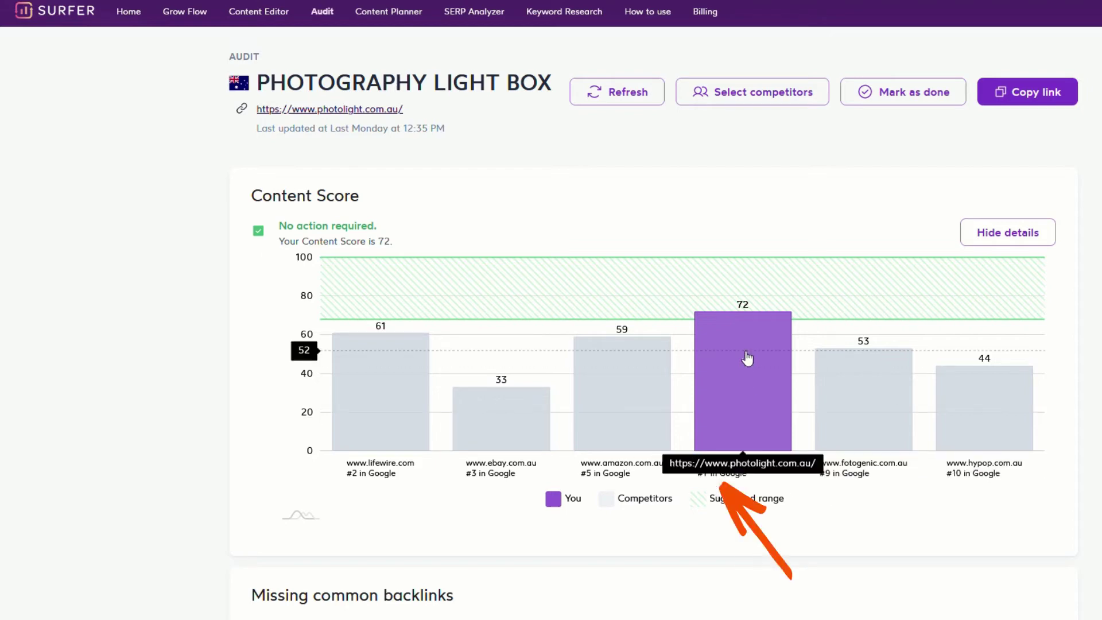
scroll(747, 357, "down", 1)
scroll(747, 358, "down", 2)
scroll(748, 358, "down", 2)
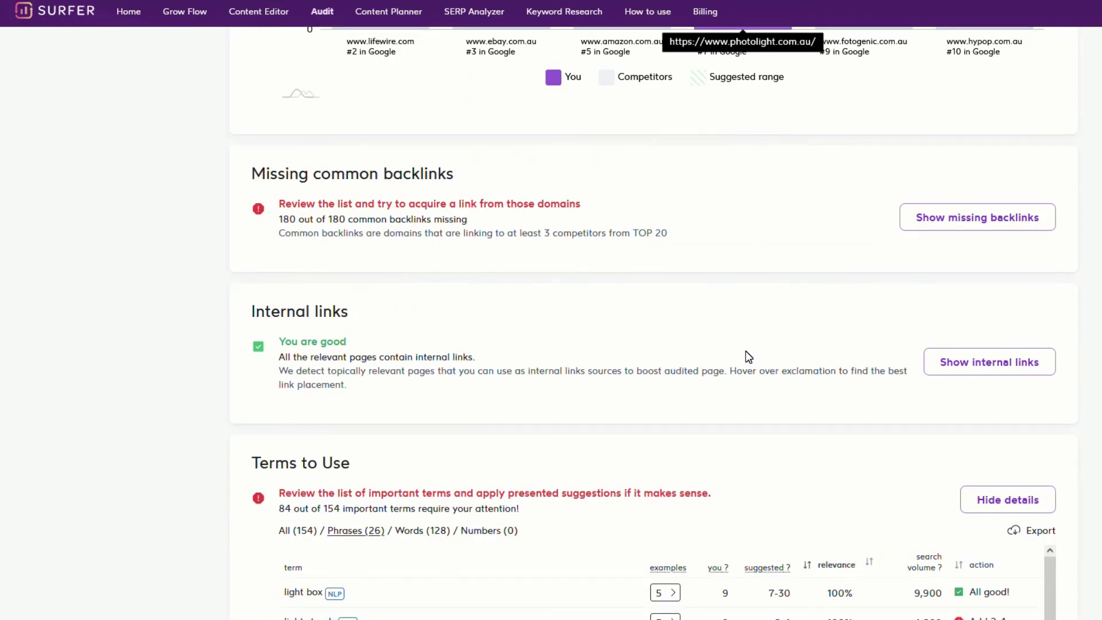
scroll(746, 352, "down", 2)
scroll(747, 352, "down", 2)
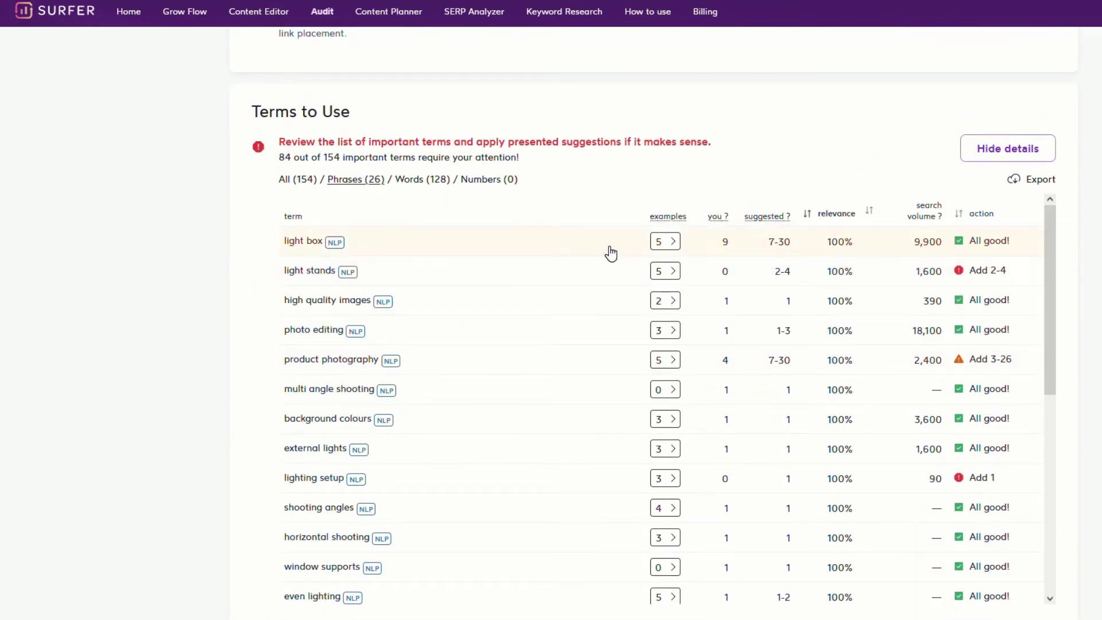
- Sort the Terms to Use table by search volume, highest first
left_click(925, 218)
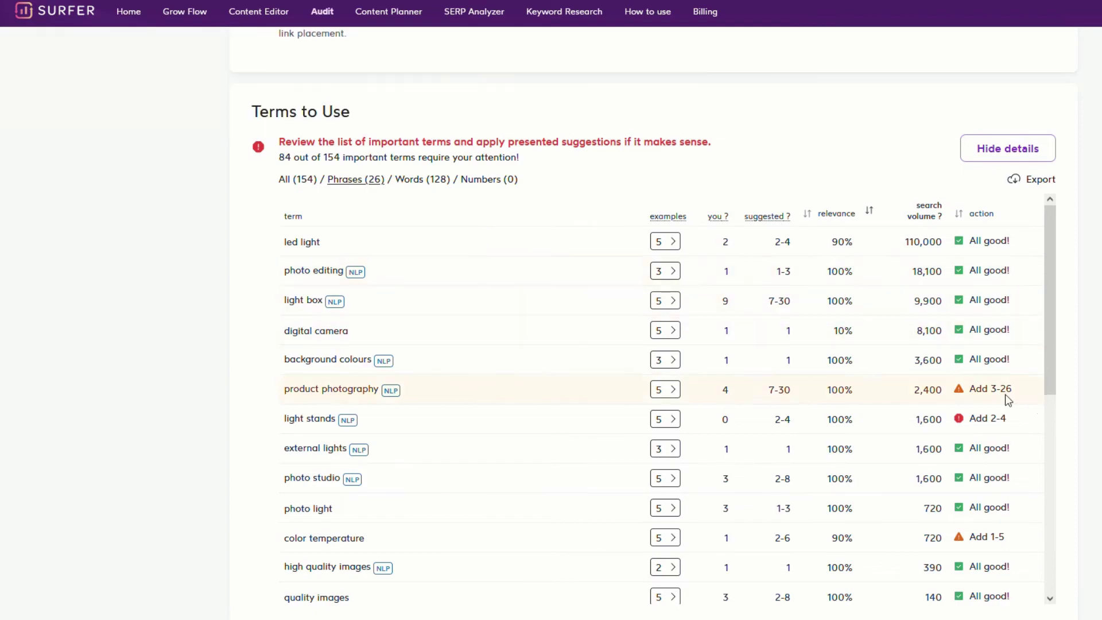
scroll(475, 461, "down", 4)
scroll(1080, 503, "down", 5)
scroll(1080, 503, "down", 3)
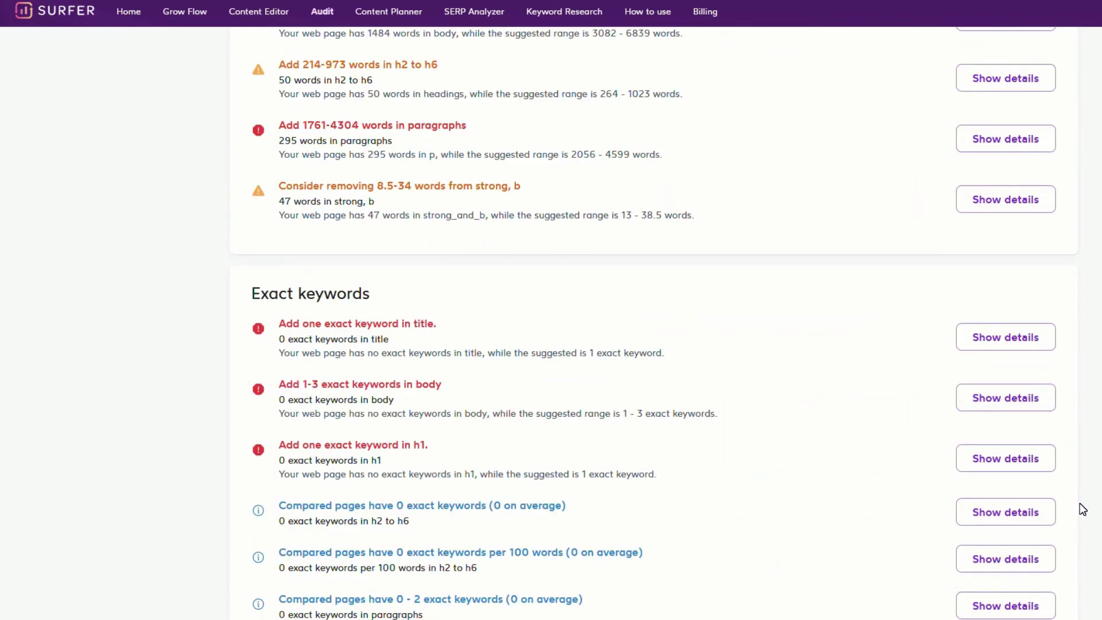
scroll(1080, 503, "down", 4)
scroll(1080, 504, "down", 5)
scroll(691, 499, "down", 5)
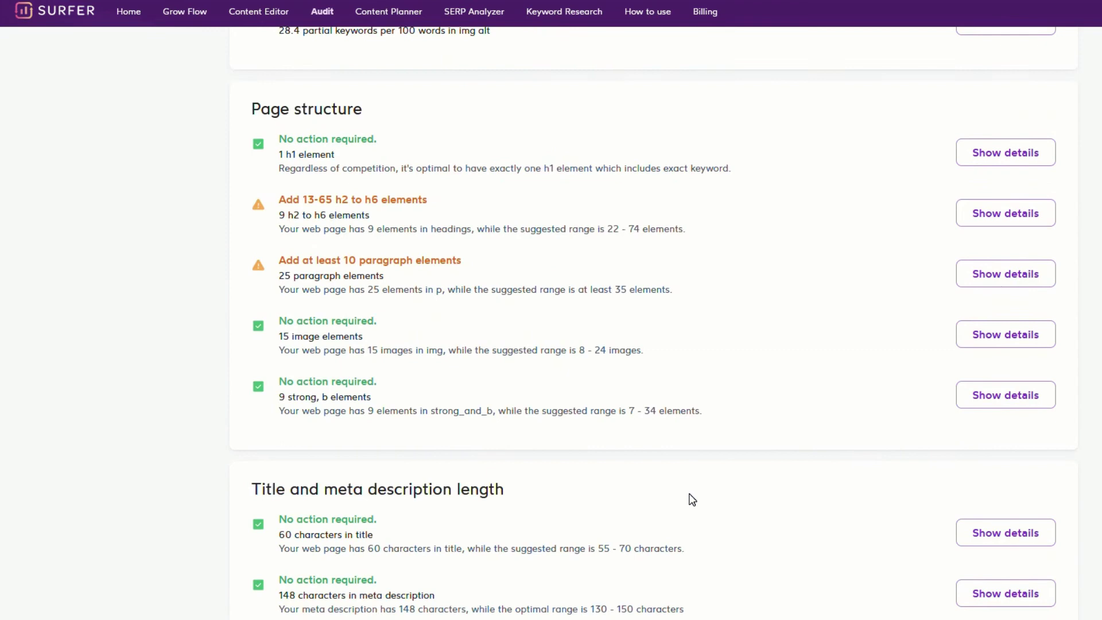
scroll(784, 473, "down", 2)
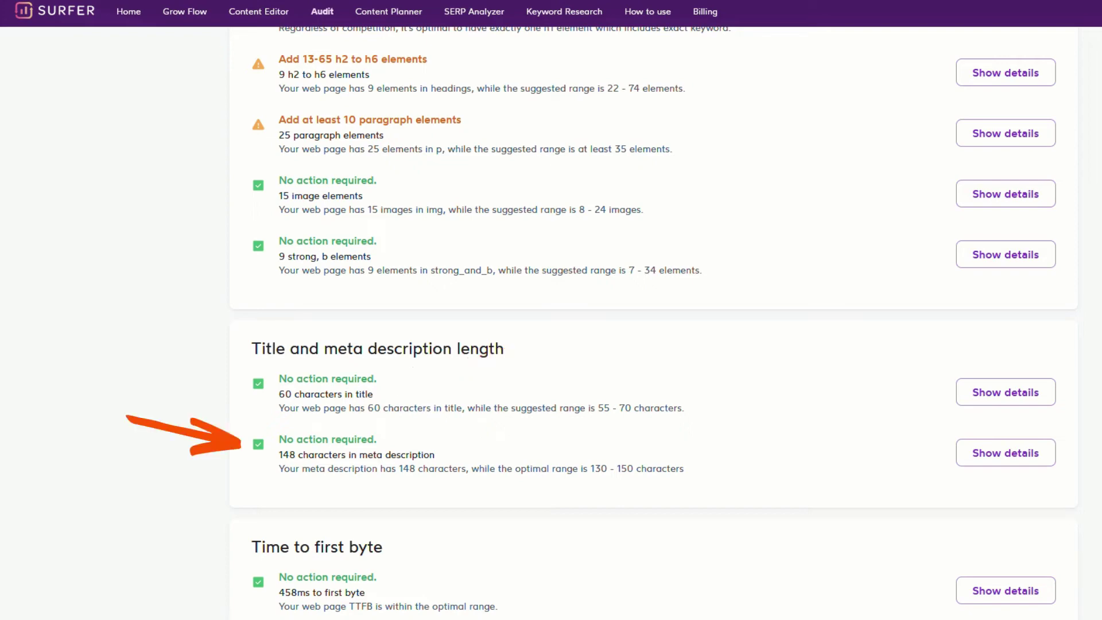
scroll(945, 501, "up", 5)
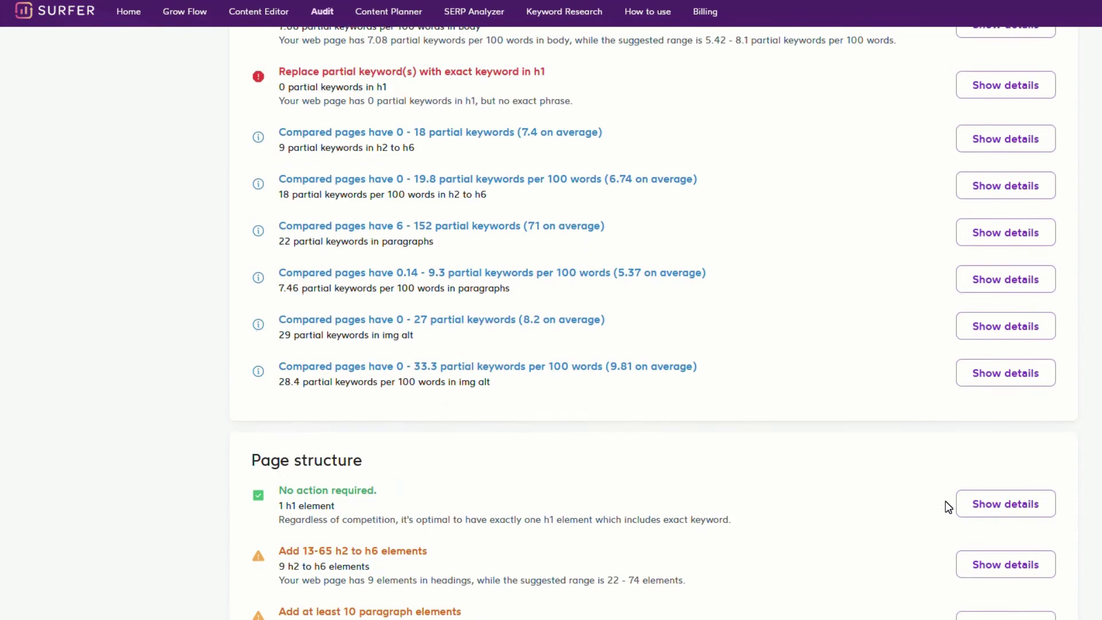
scroll(945, 501, "up", 10)
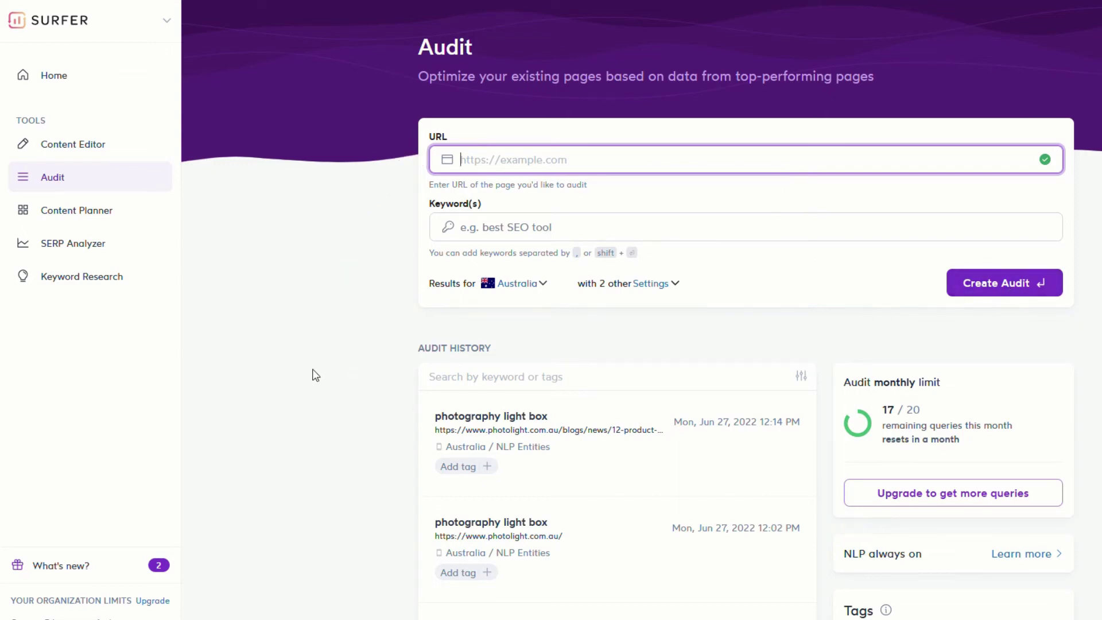
scroll(571, 374, "down", 1)
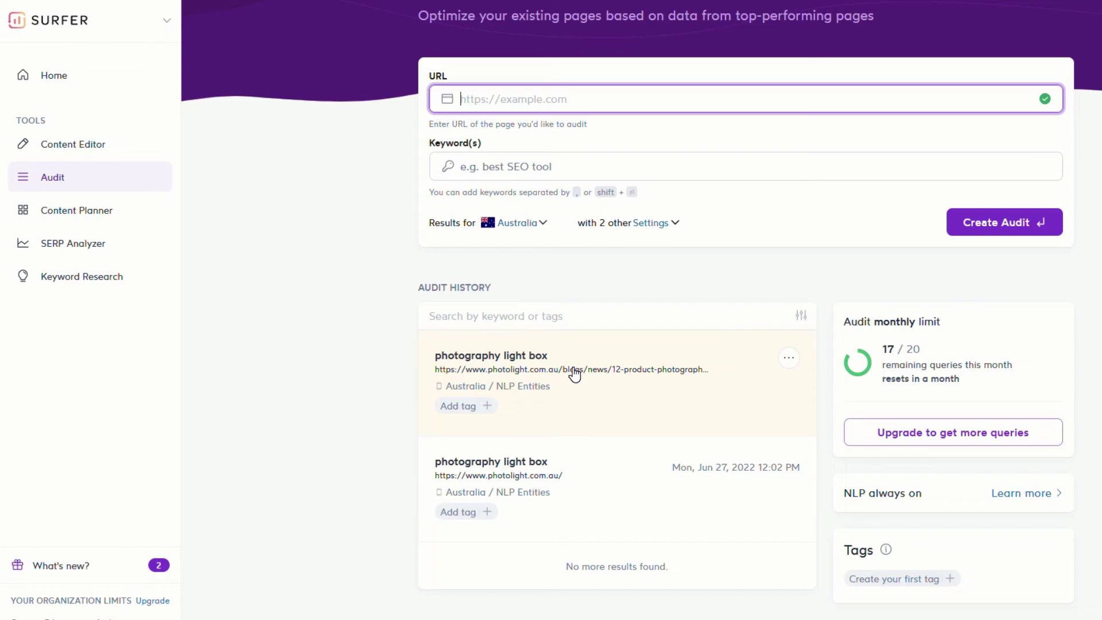
- Open the blog post audit and show its Content Score chart, 63 against competitors
left_click(575, 374)
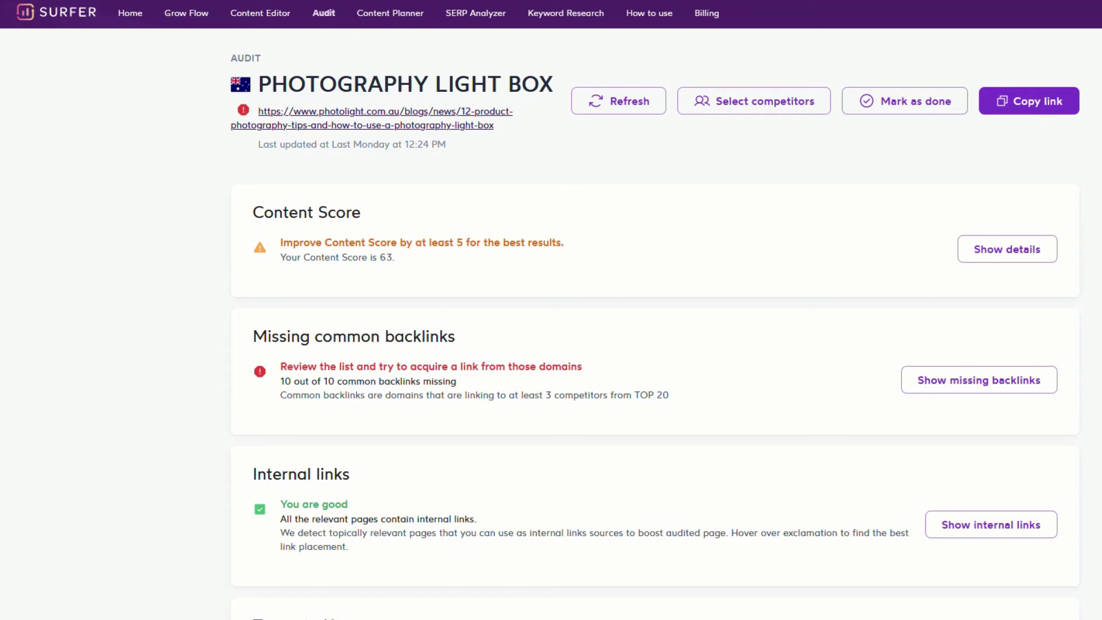
left_click(1004, 255)
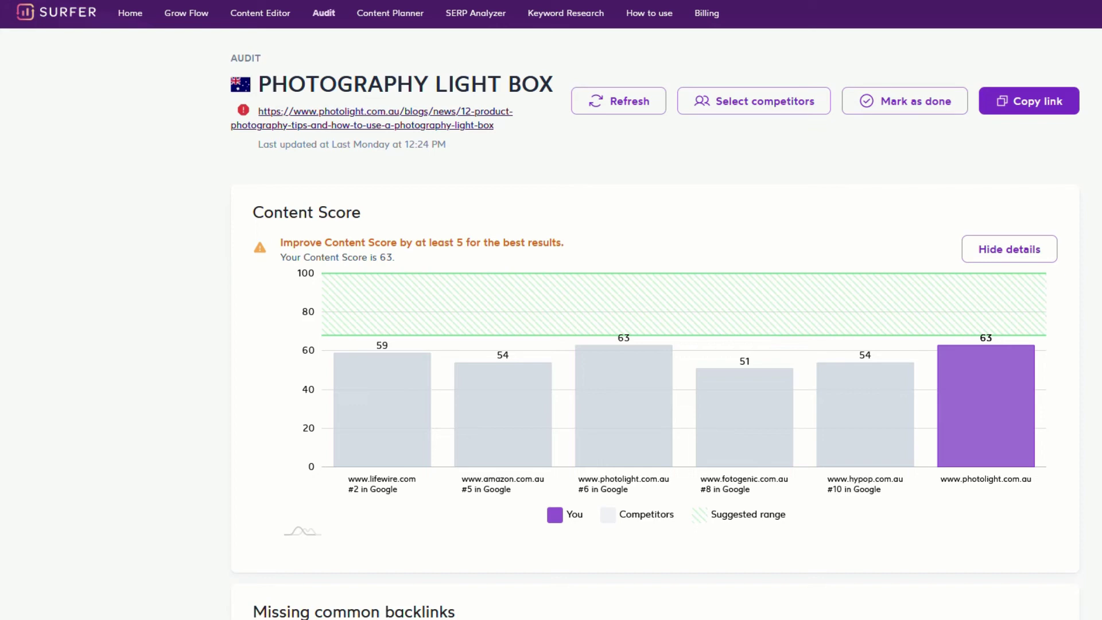
scroll(1090, 444, "down", 10)
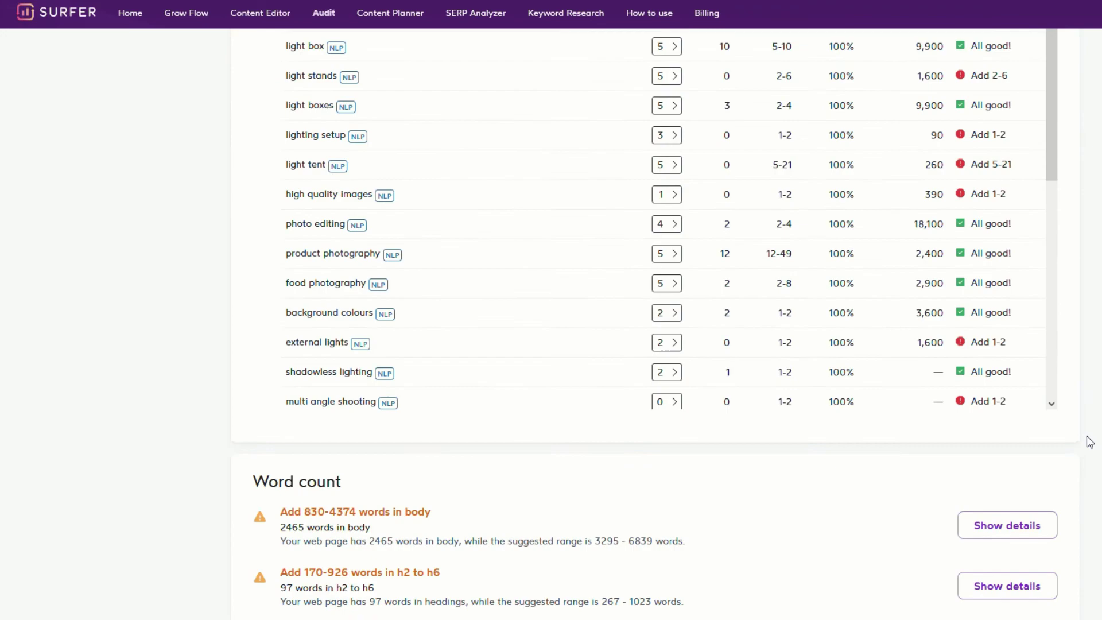
scroll(1089, 444, "down", 3)
scroll(1089, 444, "down", 3)
scroll(1100, 446, "down", 3)
scroll(1100, 446, "up", 5)
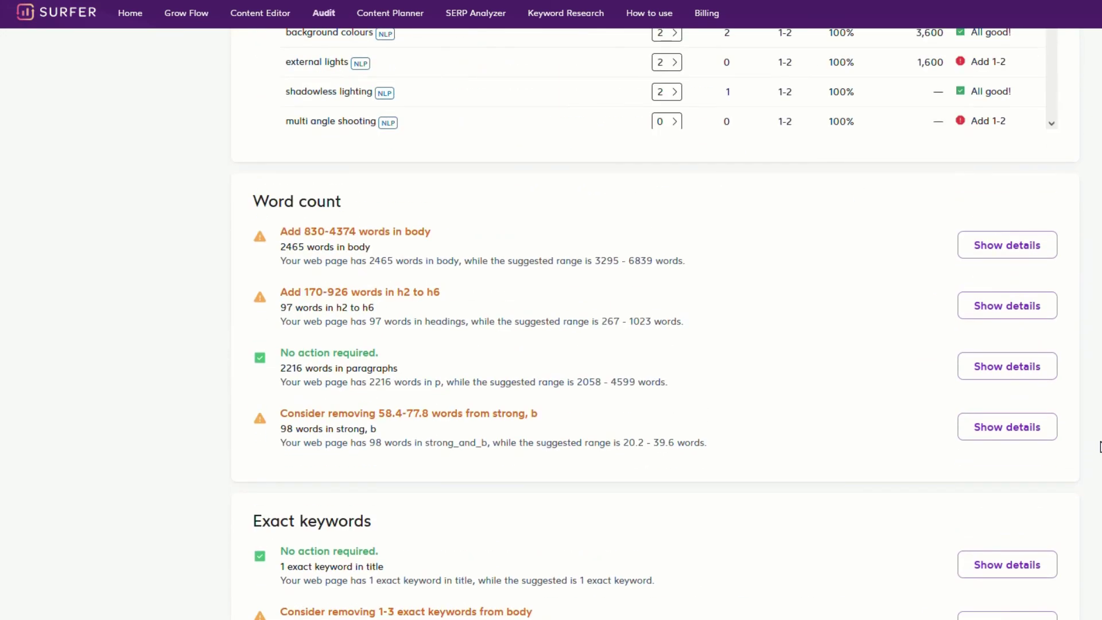
scroll(1100, 446, "up", 5)
scroll(1101, 446, "up", 5)
scroll(1100, 446, "up", 1)
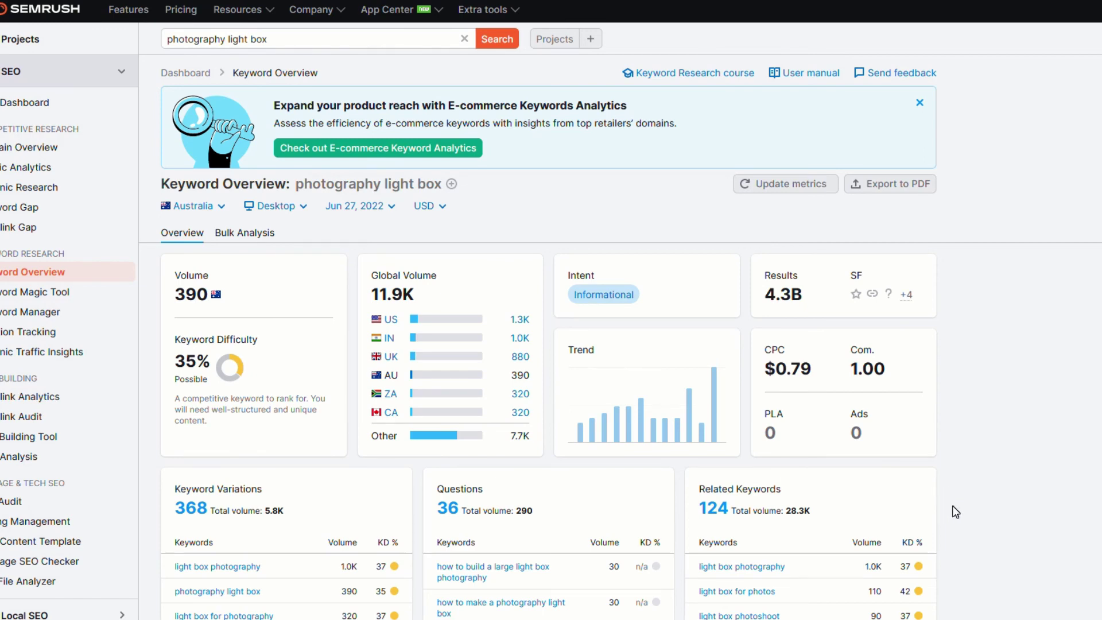
scroll(953, 512, "down", 1)
scroll(954, 511, "down", 2)
scroll(953, 512, "down", 1)
scroll(953, 512, "down", 1)
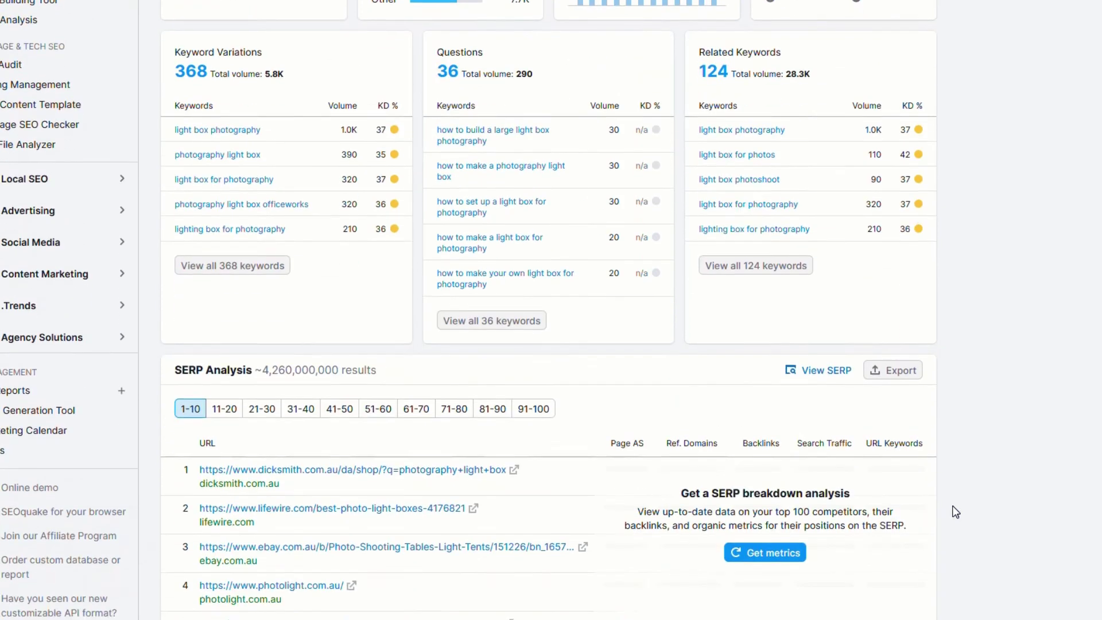
scroll(953, 512, "down", 2)
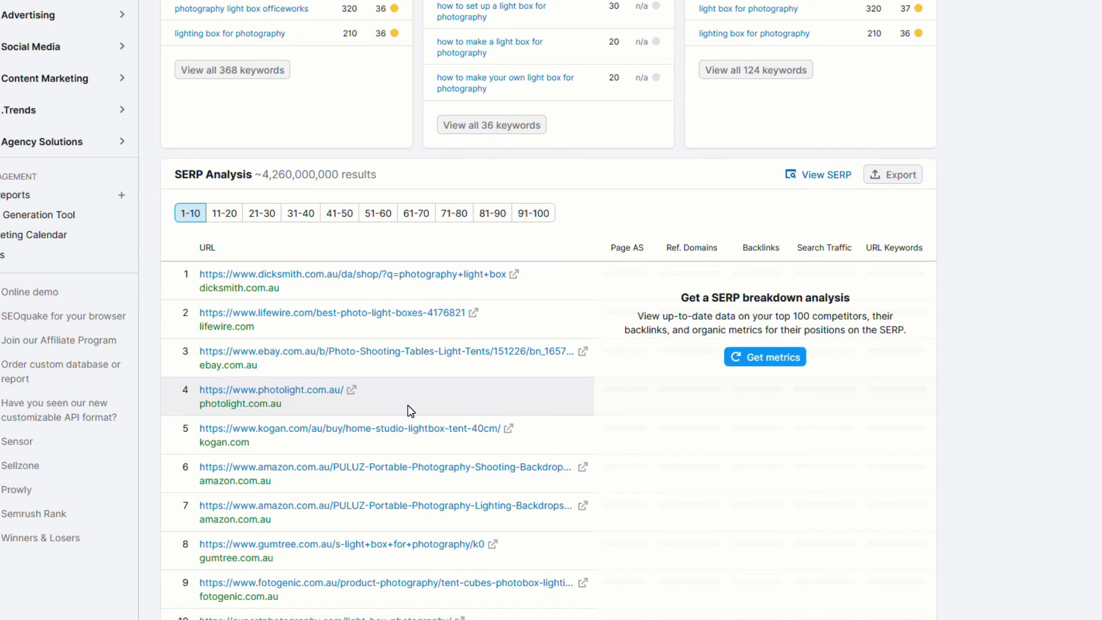
scroll(407, 406, "up", 10)
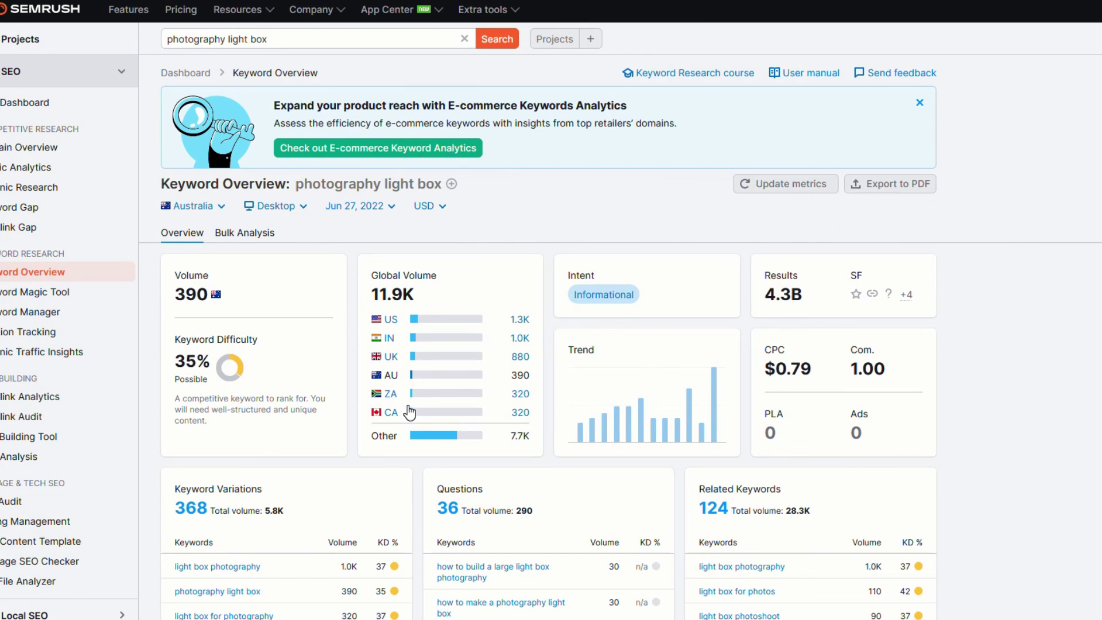
- Select the keyword 'photography light box' in the SEMrush search box
left_click_drag(271, 39, 165, 39)
key("ctrl+c")
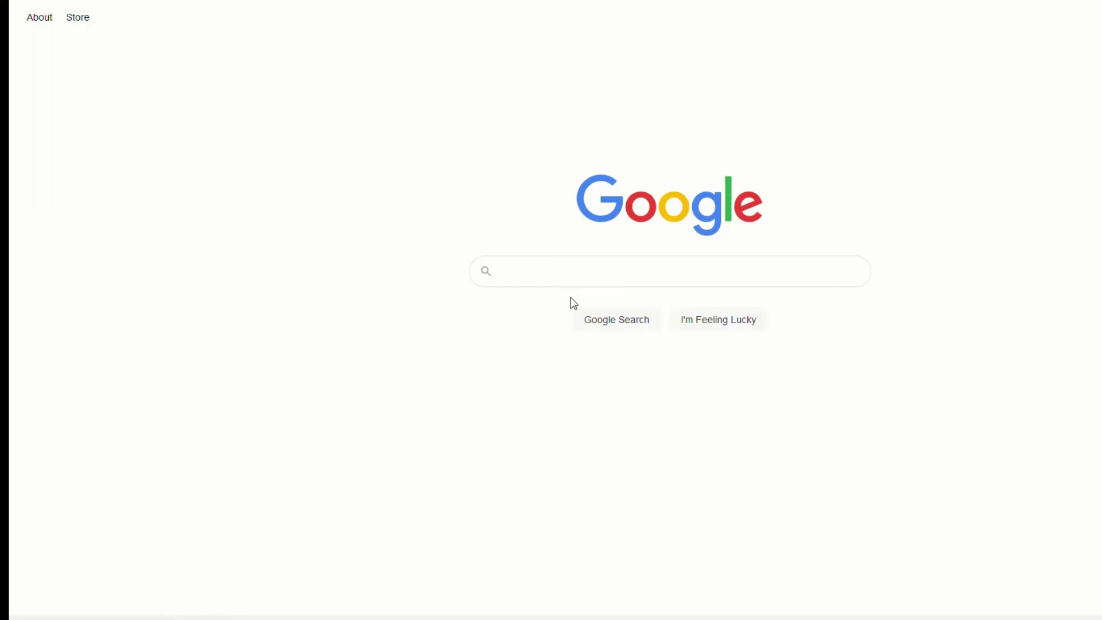
- Search Google for the pasted keyword 'photography light box'
left_click(571, 272)
key("ctrl+v")
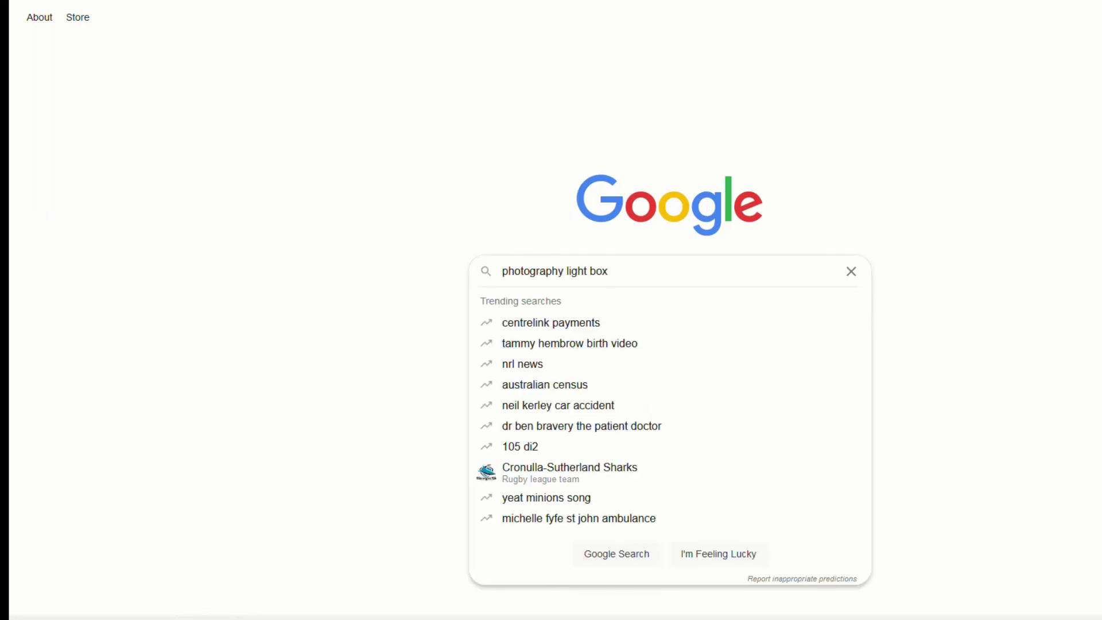
key("Return")
scroll(591, 376, "down", 2)
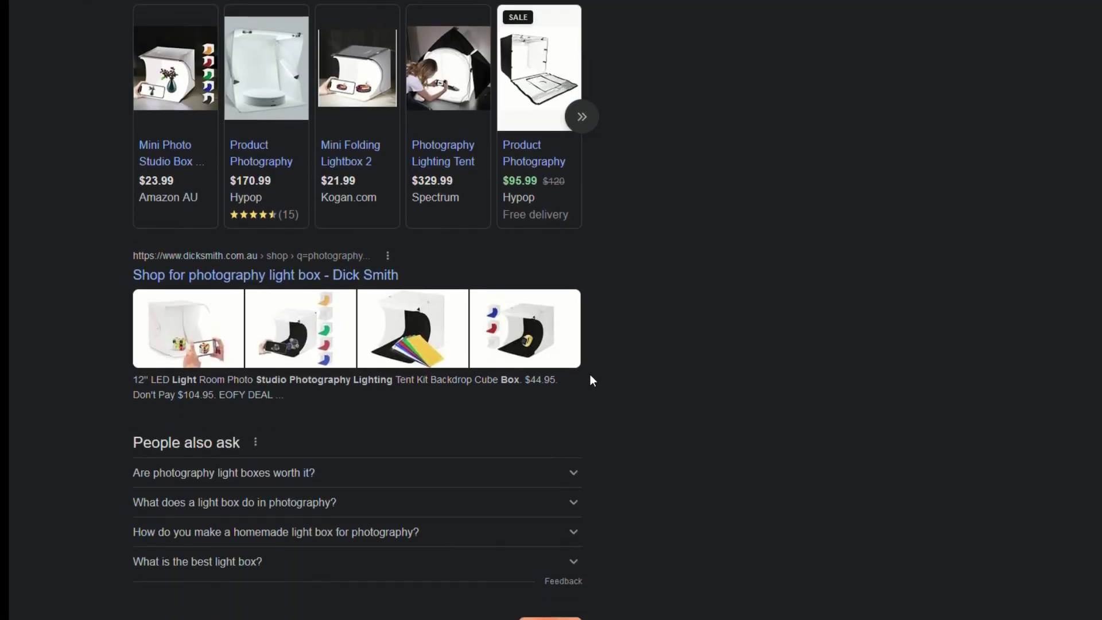
scroll(591, 375, "down", 2)
scroll(591, 375, "down", 3)
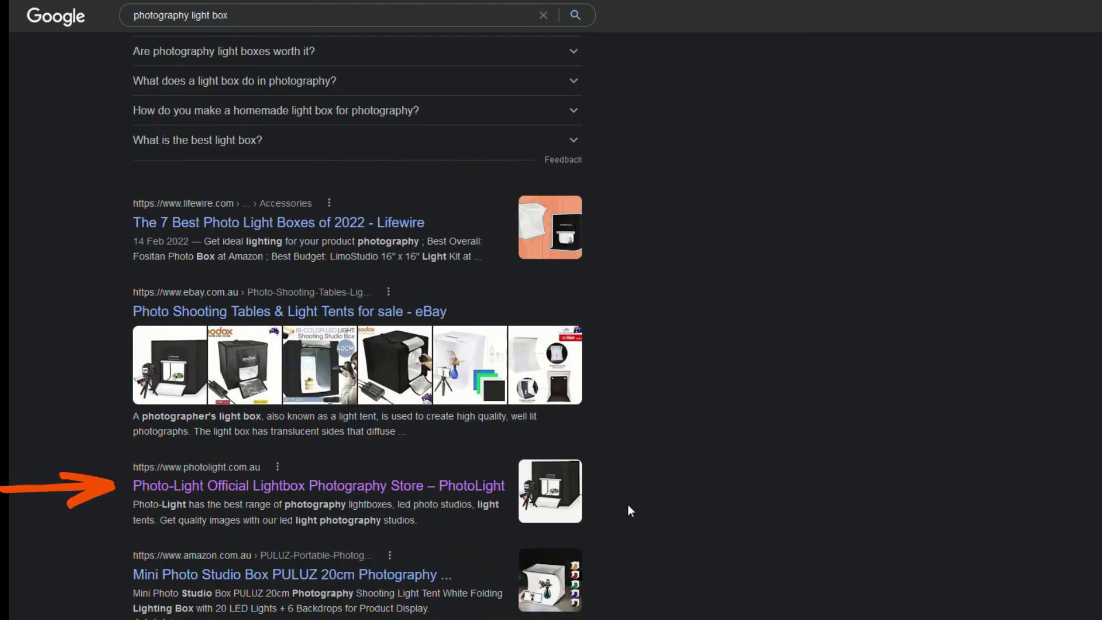